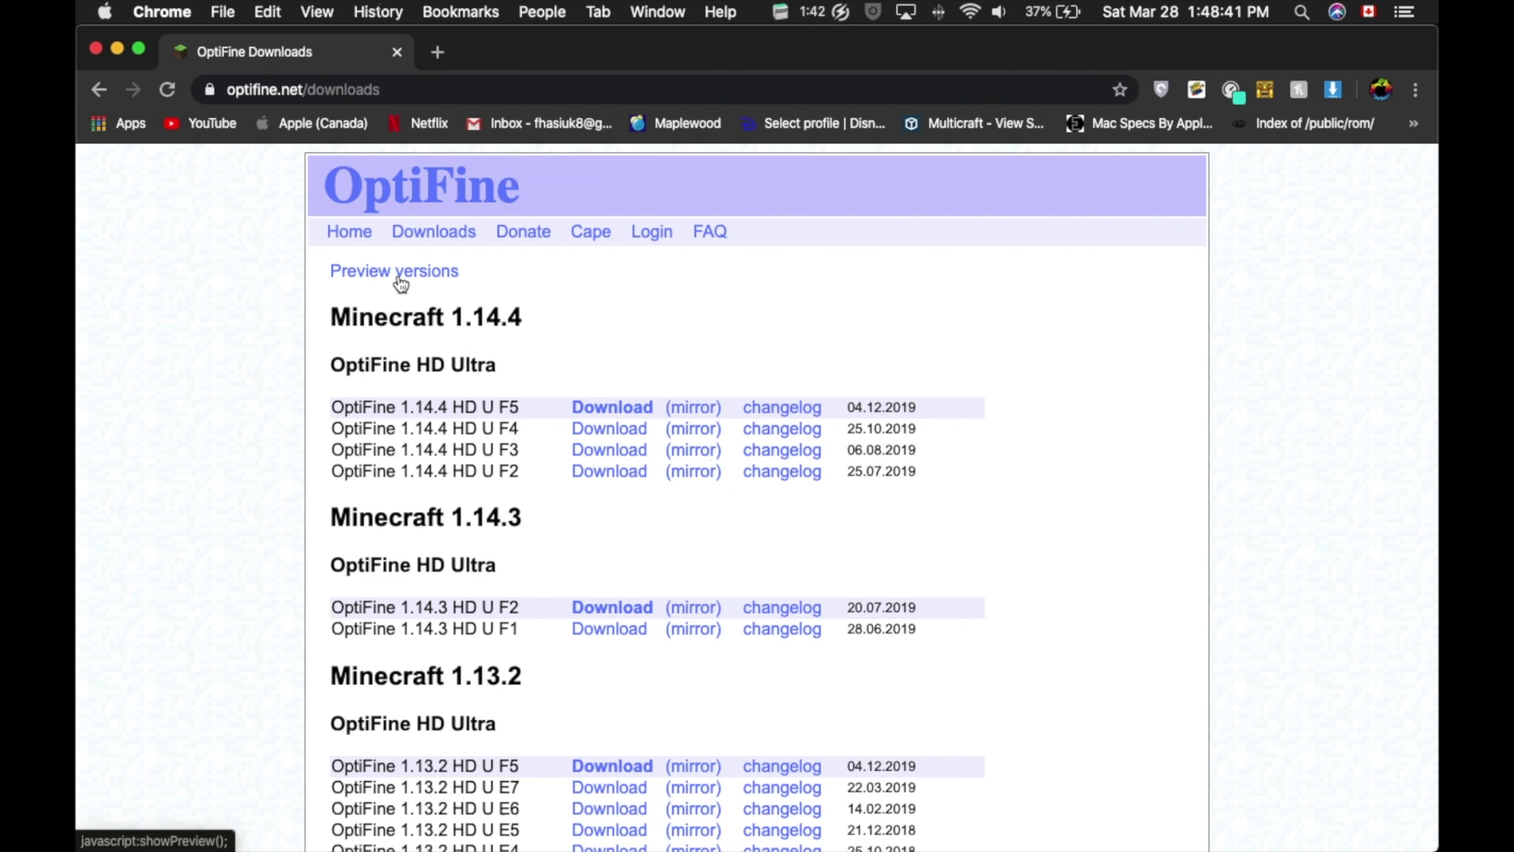
# - Download preview_OptiFine_1.15.2_HD_U_G1_pre10.jar from the OptiFine preview versions and keep the file
pyautogui.click(422, 277)
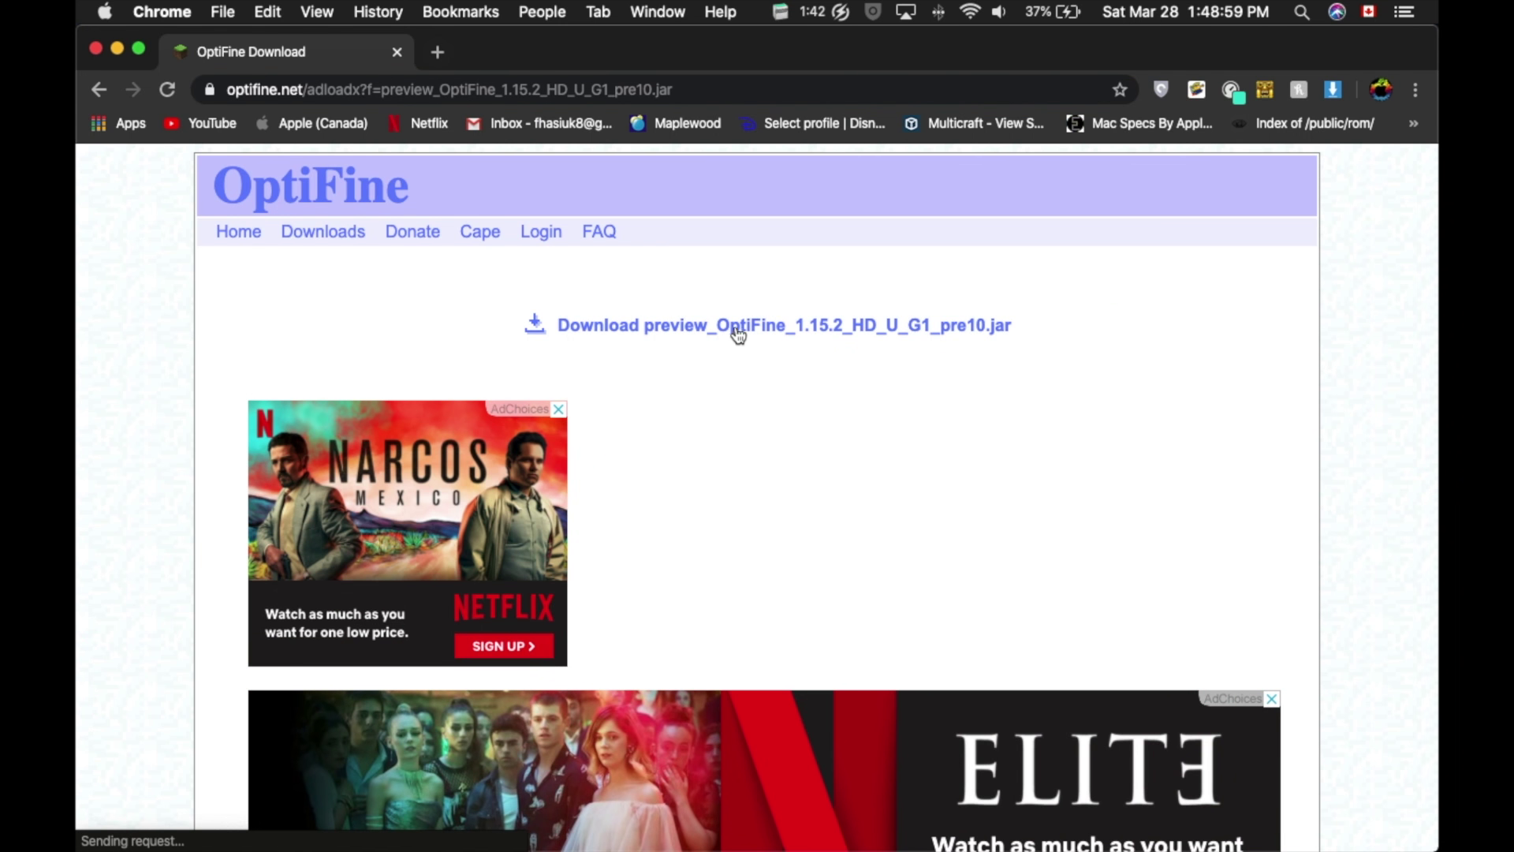
pyautogui.click(738, 337)
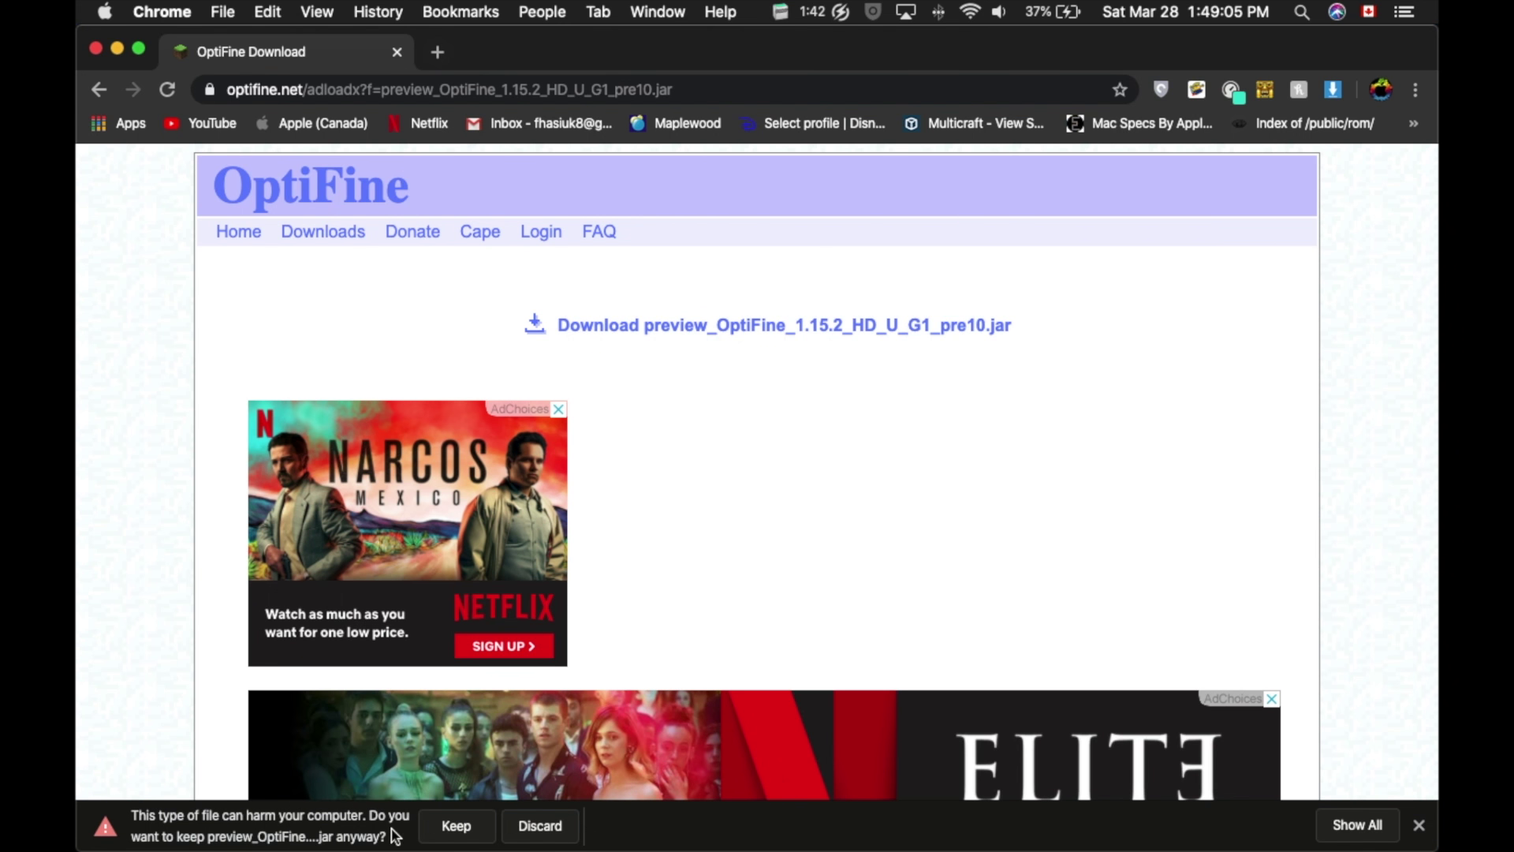
pyautogui.click(454, 828)
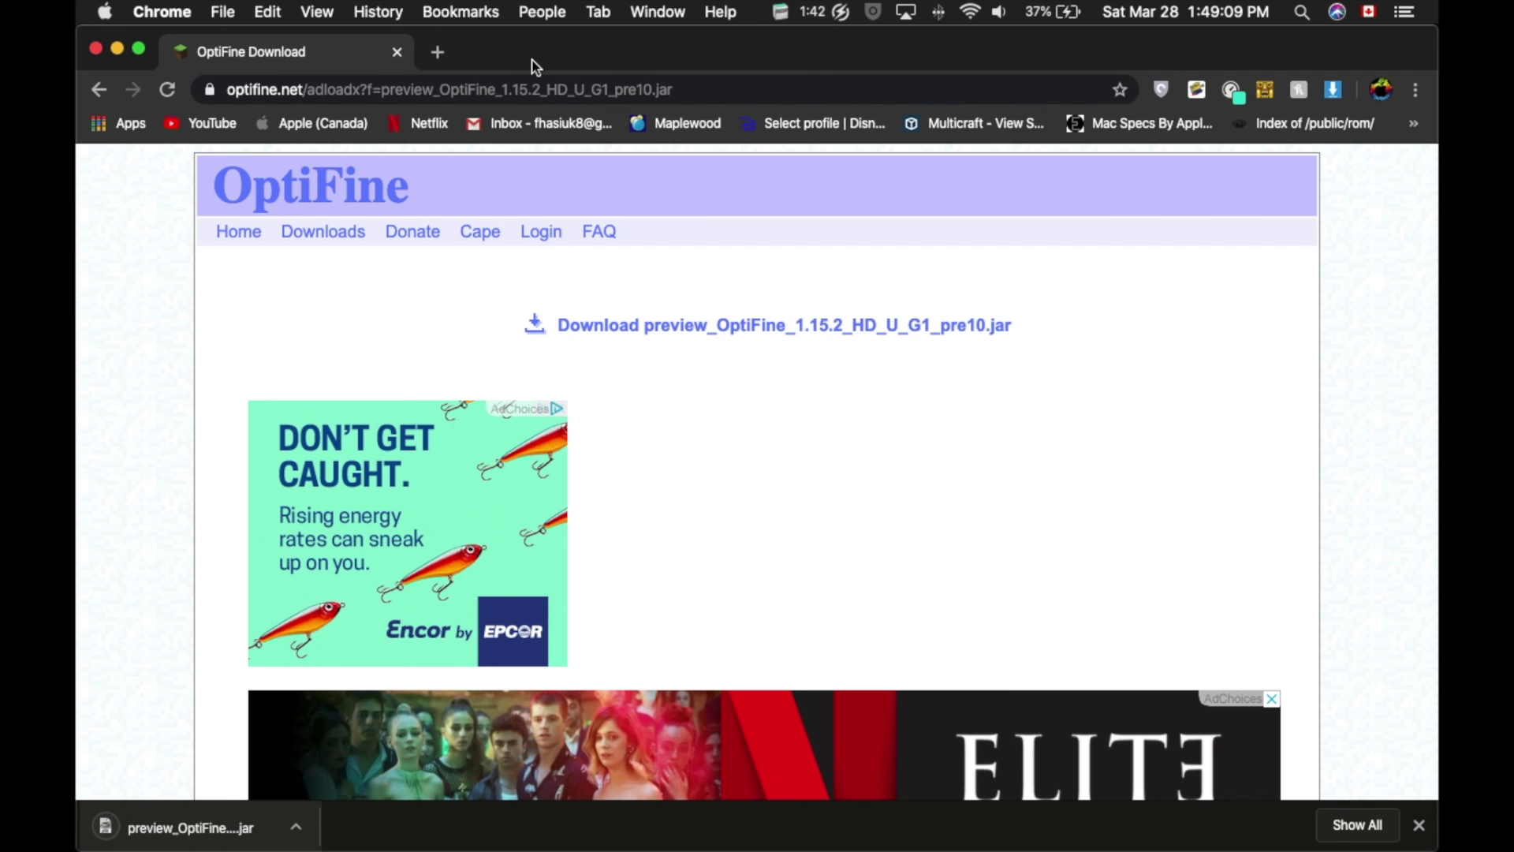
# - Shift the browser window aside and place the downloaded OptiFine jar on the desktop
pyautogui.moveTo(534, 66); pyautogui.dragTo(676, 44)
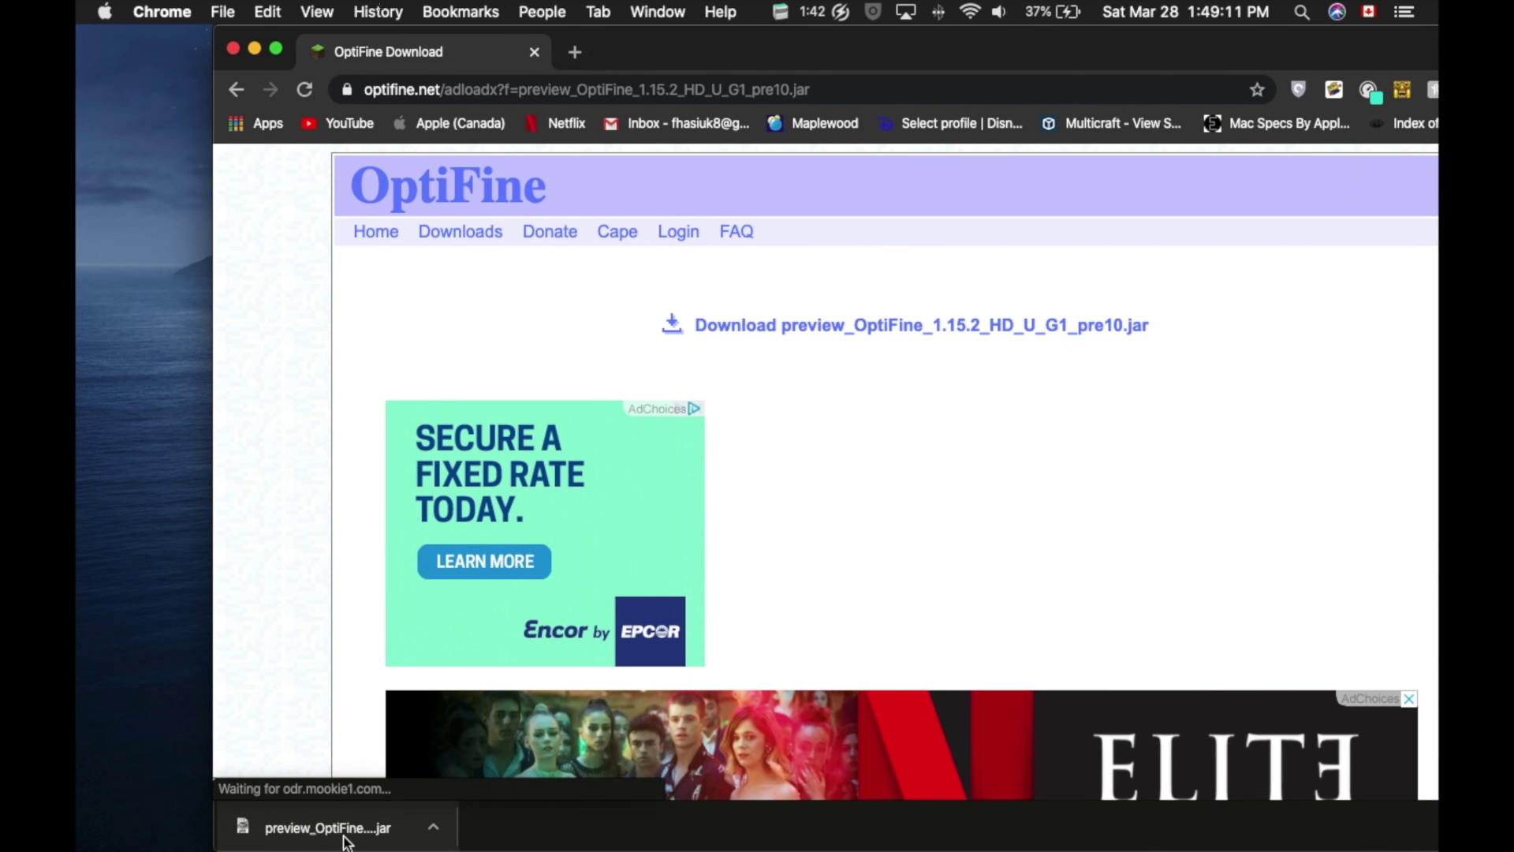
pyautogui.moveTo(330, 832); pyautogui.dragTo(280, 786)
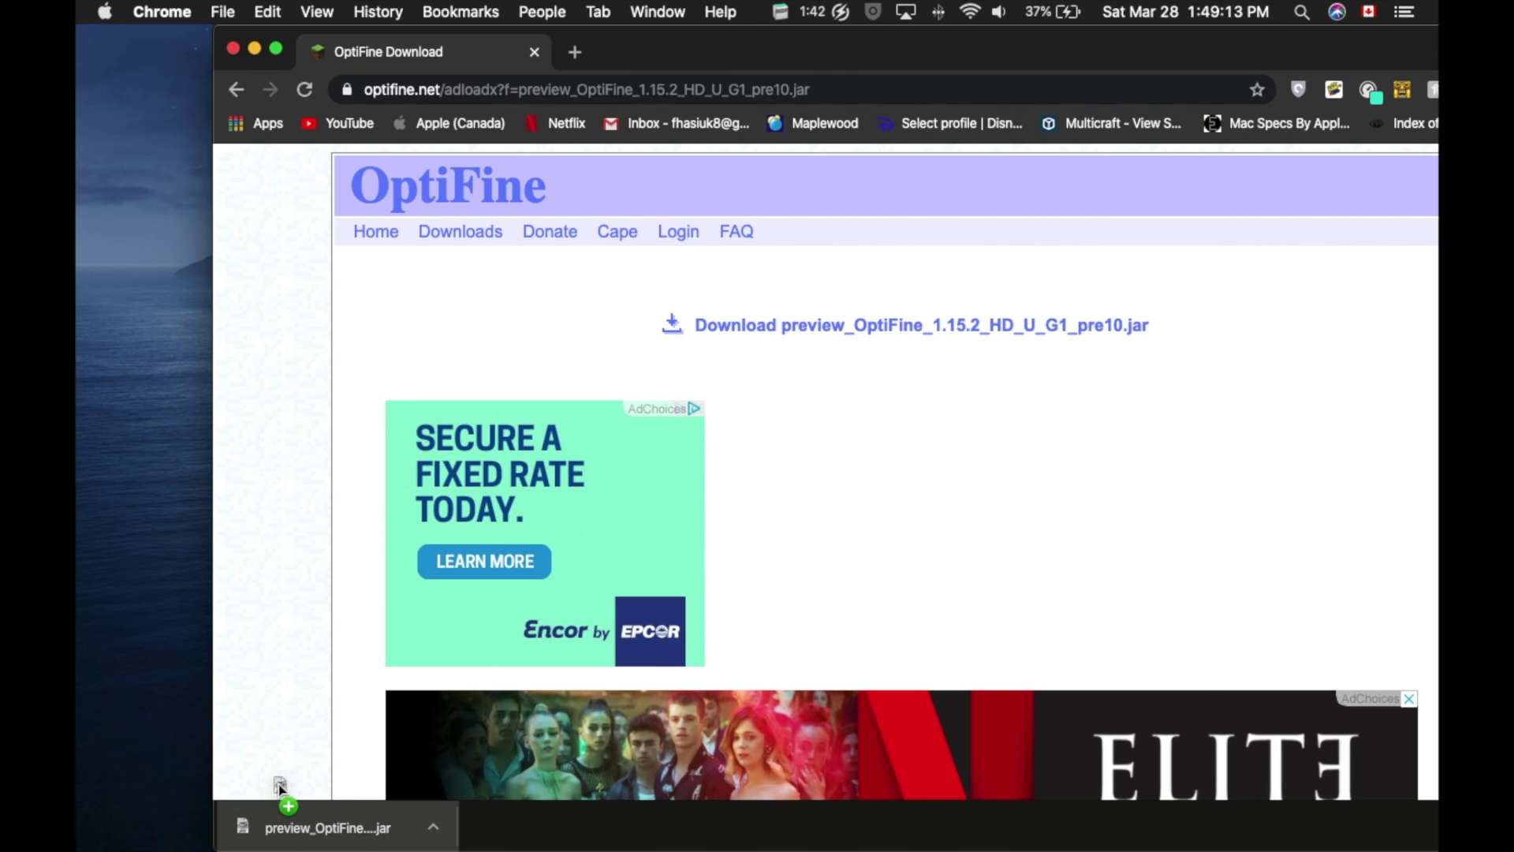
pyautogui.moveTo(213, 724); pyautogui.dragTo(139, 603)
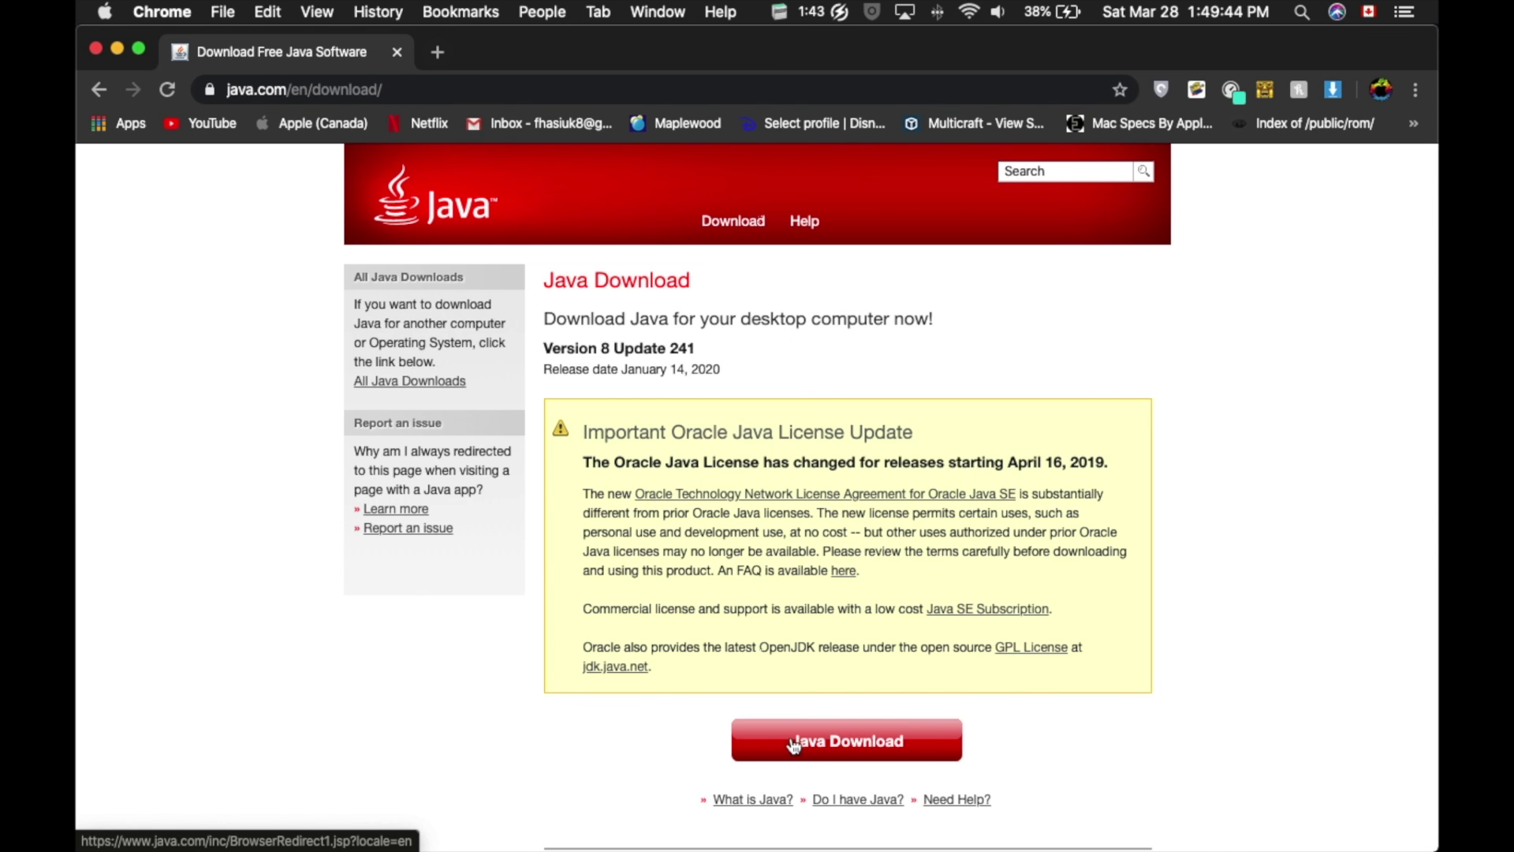
# - Download the Java Version 8 Update 241 installer for Mac, place its dmg on the desktop and close the browser window
pyautogui.click(847, 743)
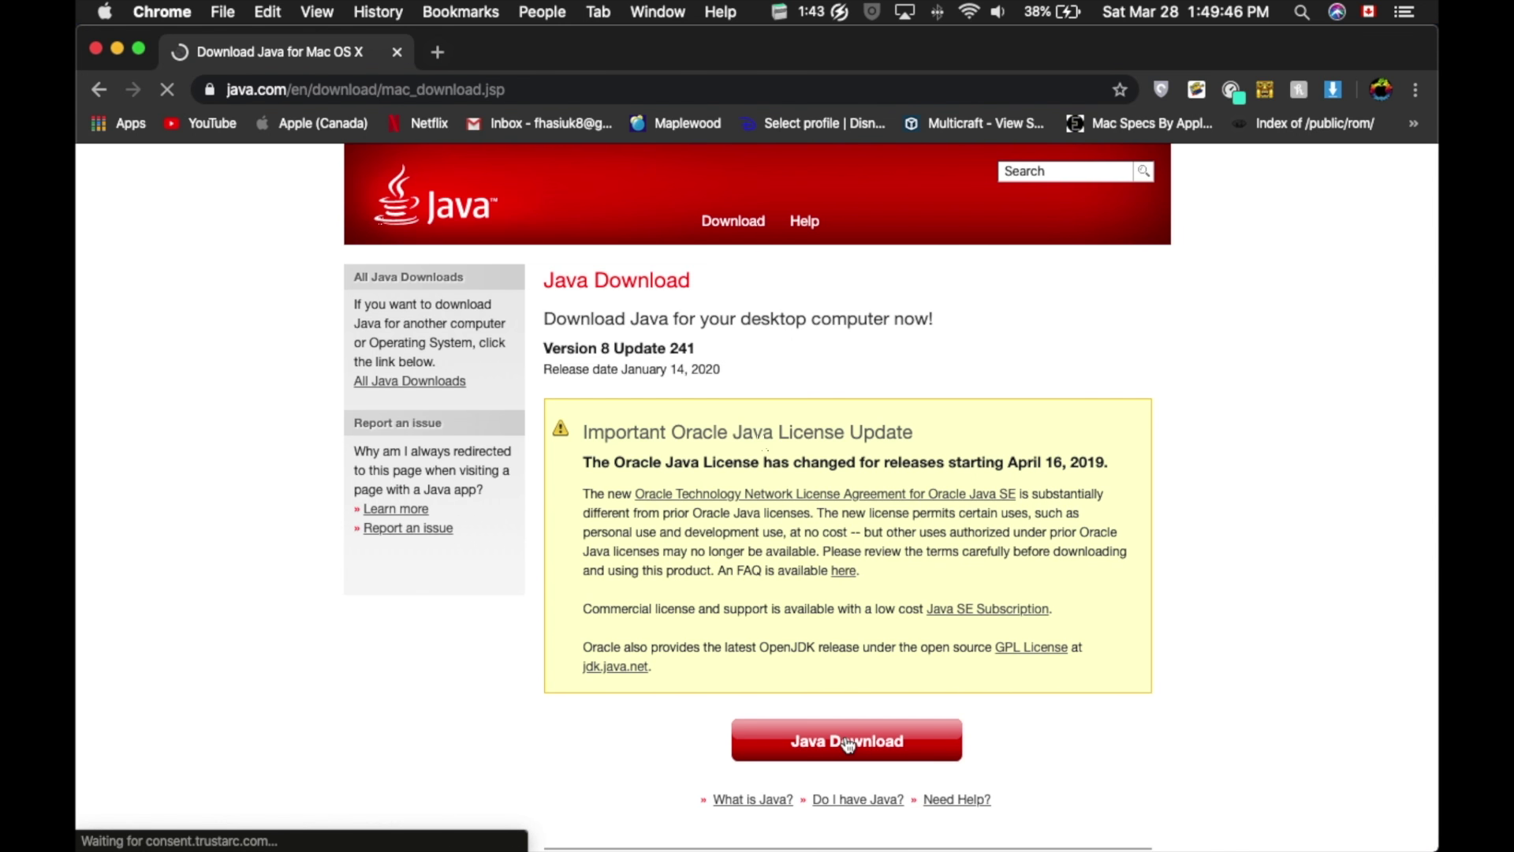
pyautogui.scroll(-4, 848, 745)
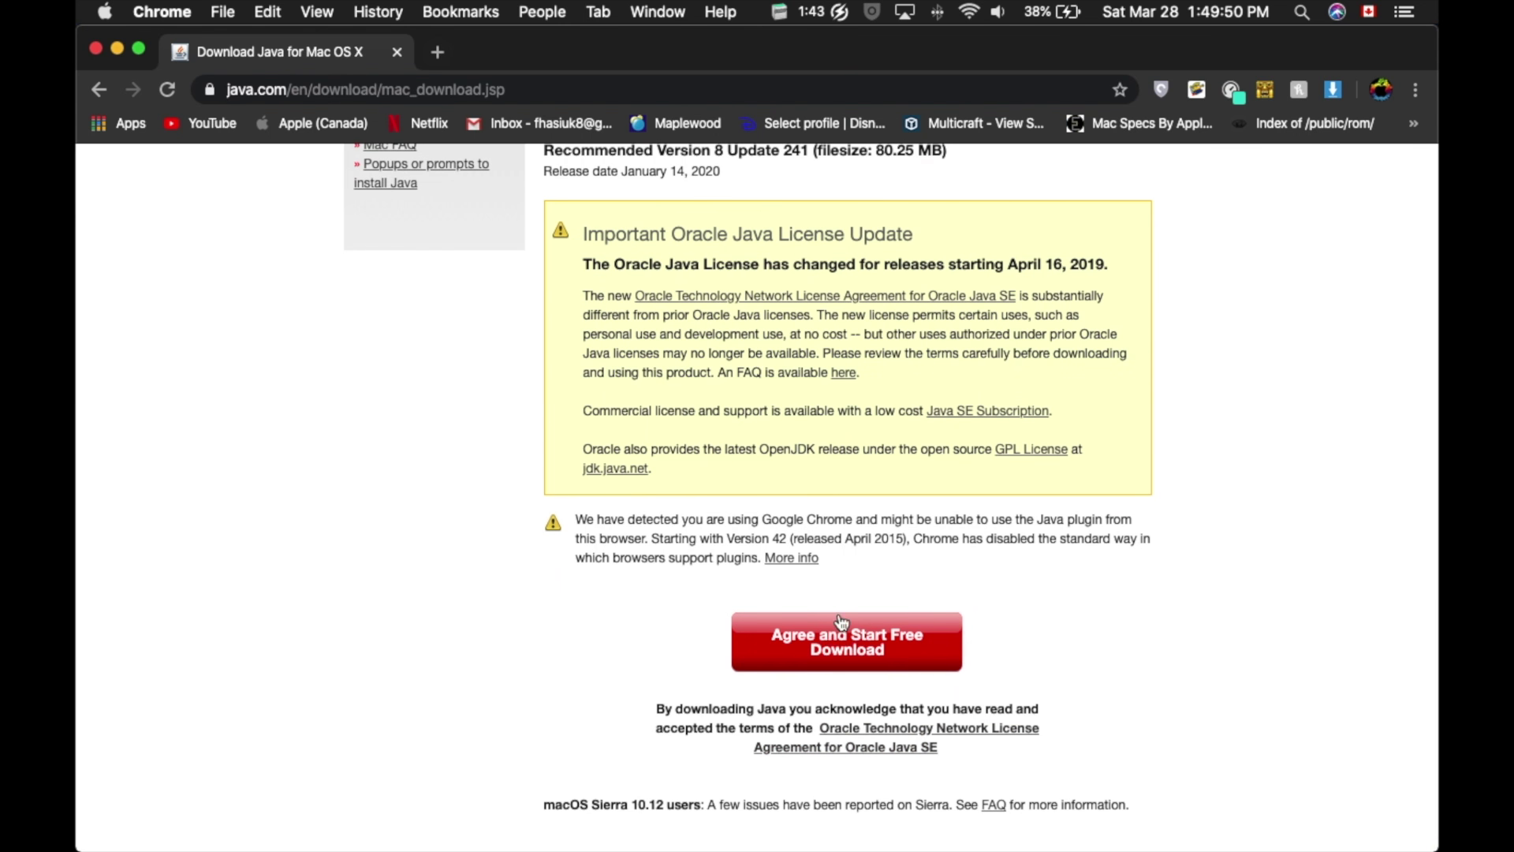
pyautogui.click(841, 643)
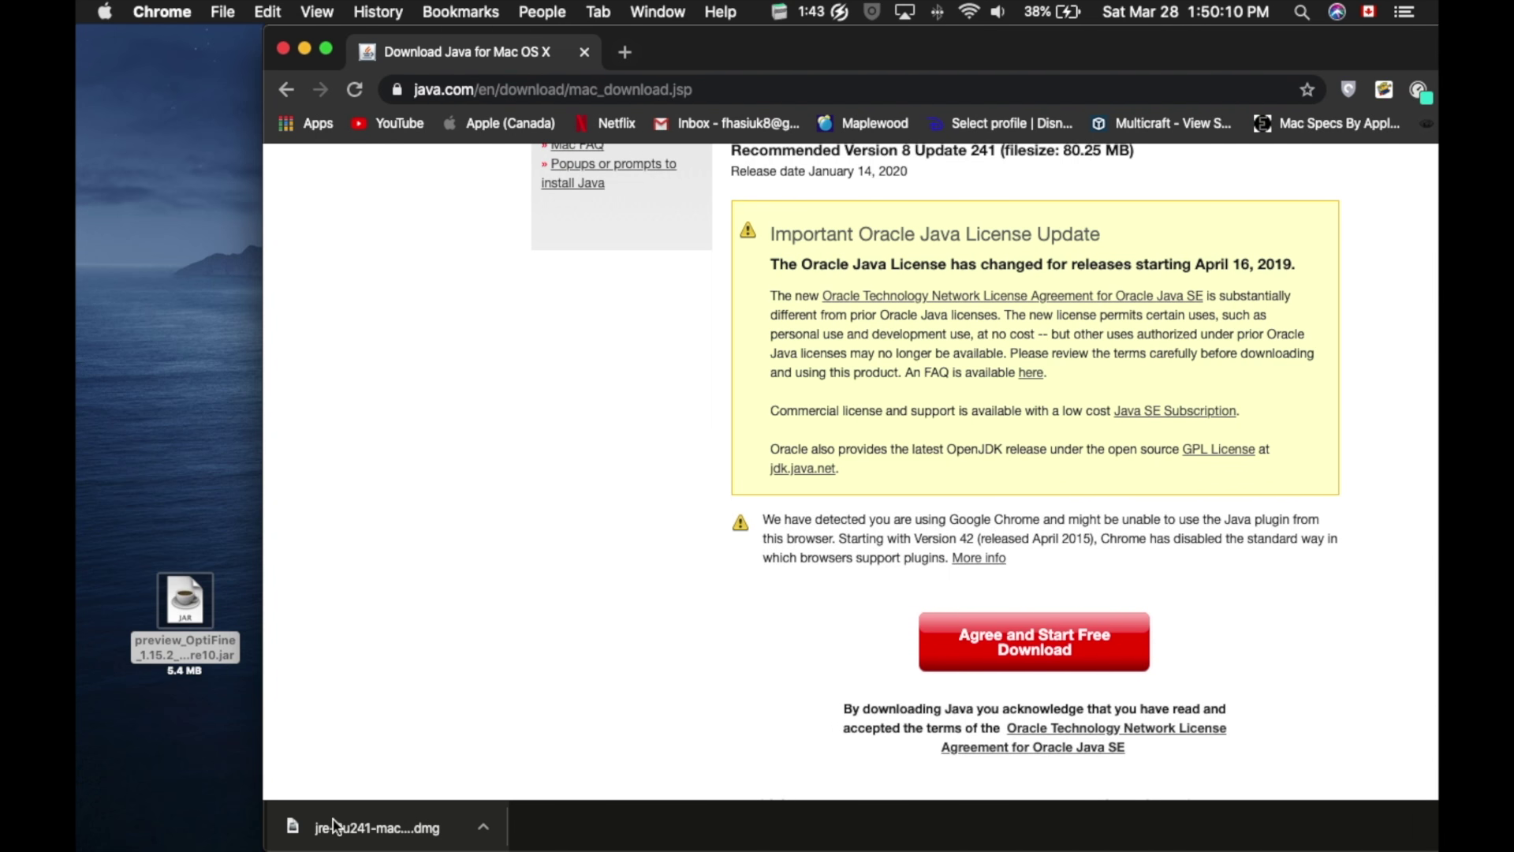
pyautogui.moveTo(334, 827); pyautogui.dragTo(213, 520)
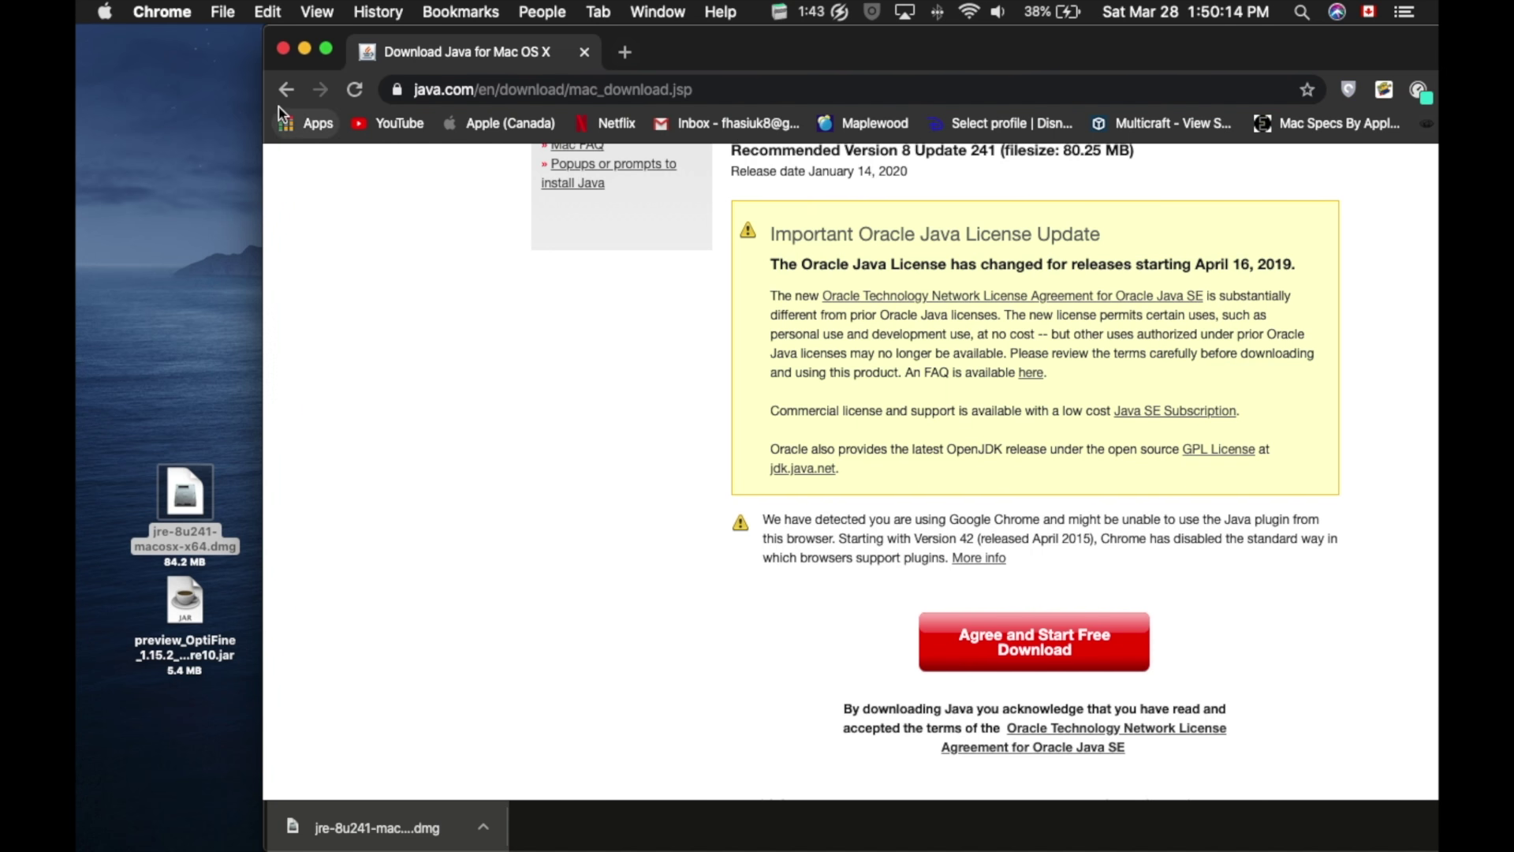
pyautogui.click(284, 52)
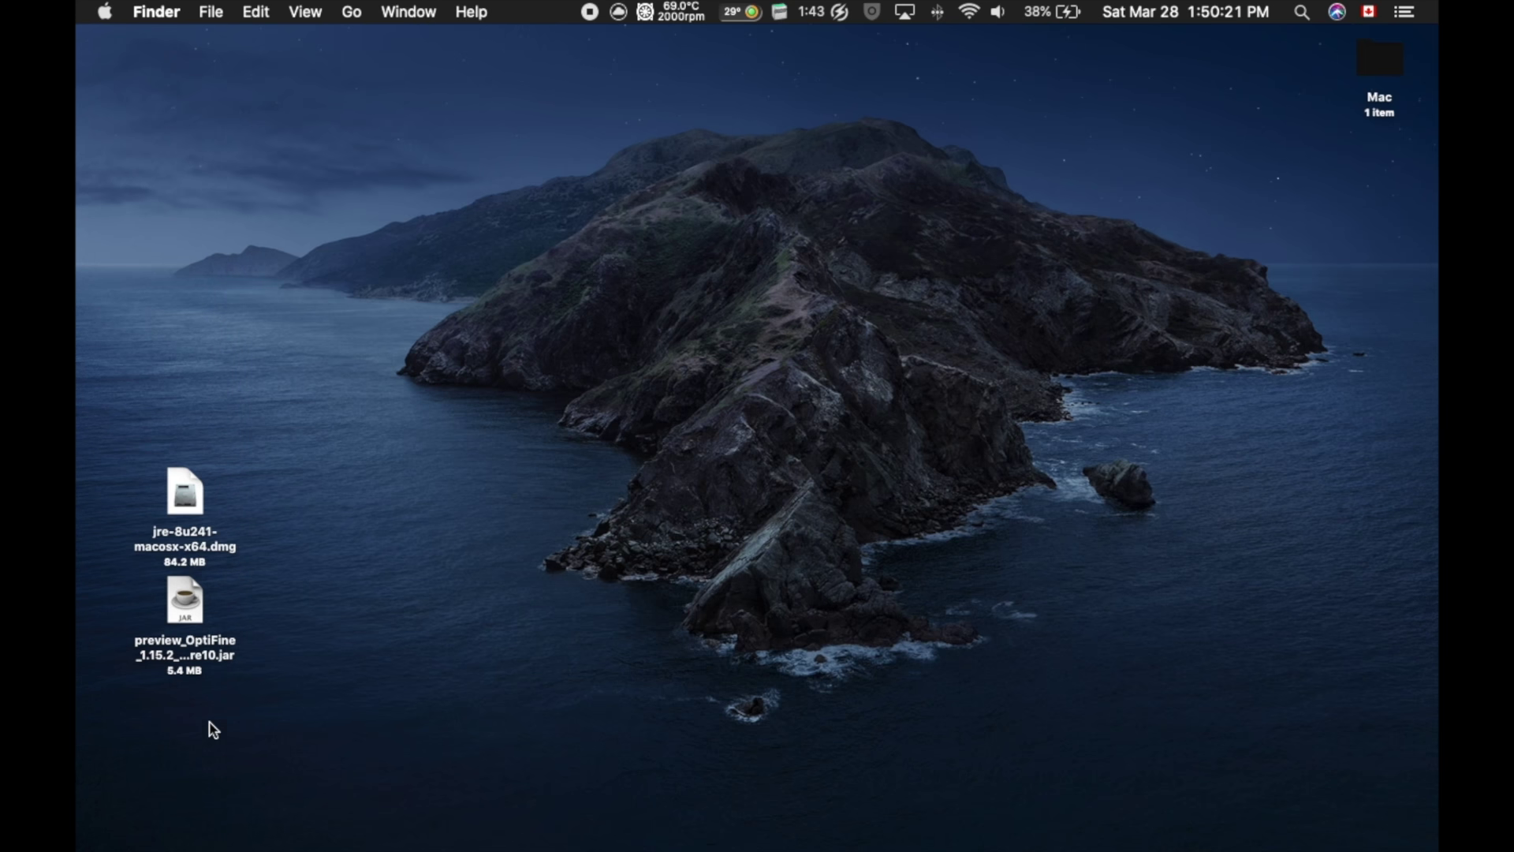
# - Open the jre-8u241-macosx-x64.dmg disk image and launch the Java 8 Update 241 installer, allowing it to open
pyautogui.moveTo(213, 730); pyautogui.dragTo(192, 284)
pyautogui.click(216, 507)
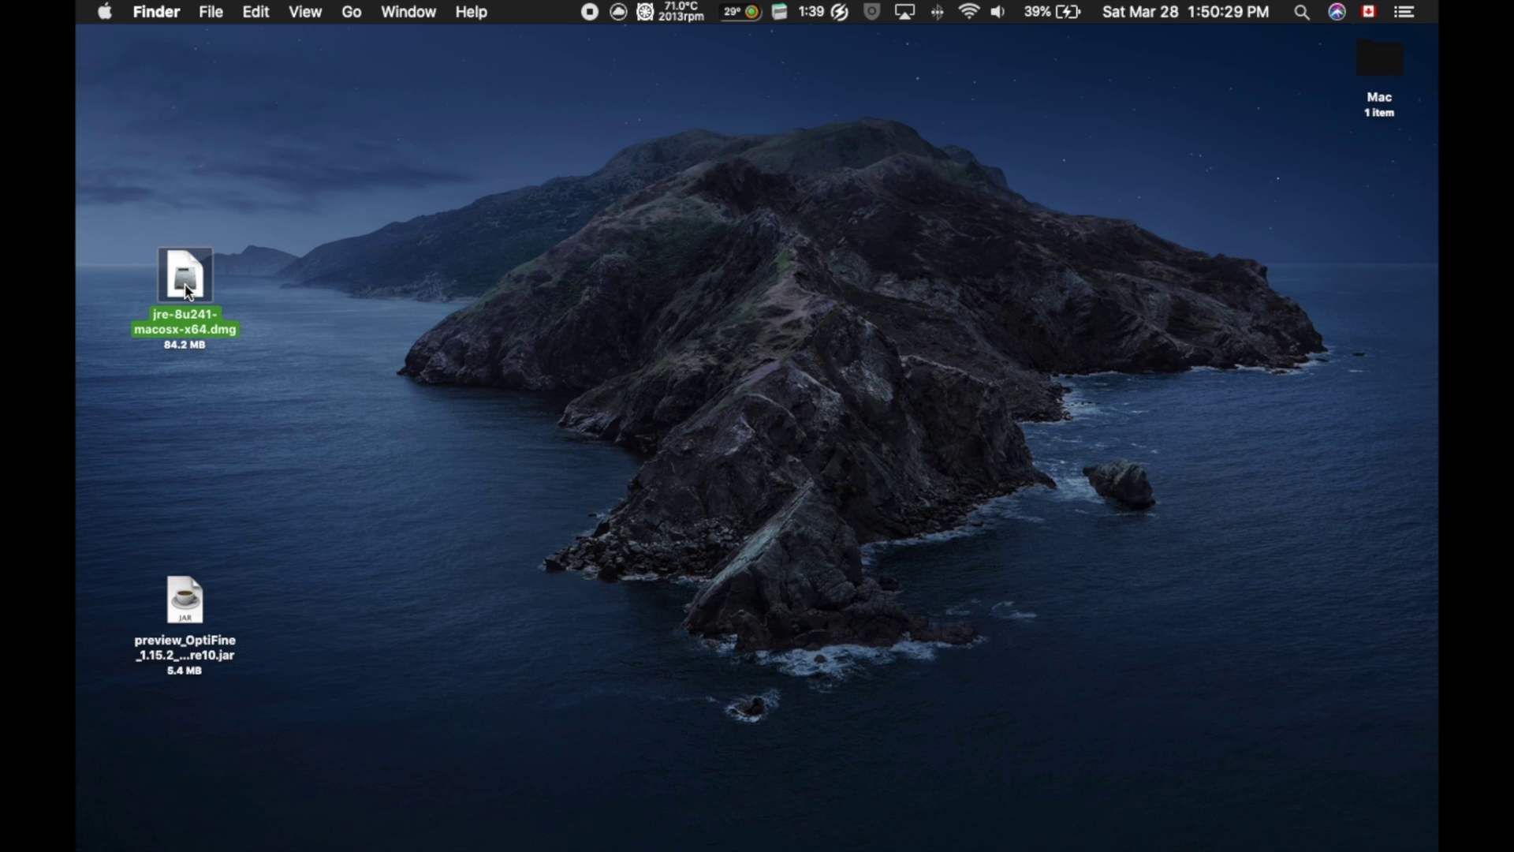
pyautogui.doubleClick(188, 291)
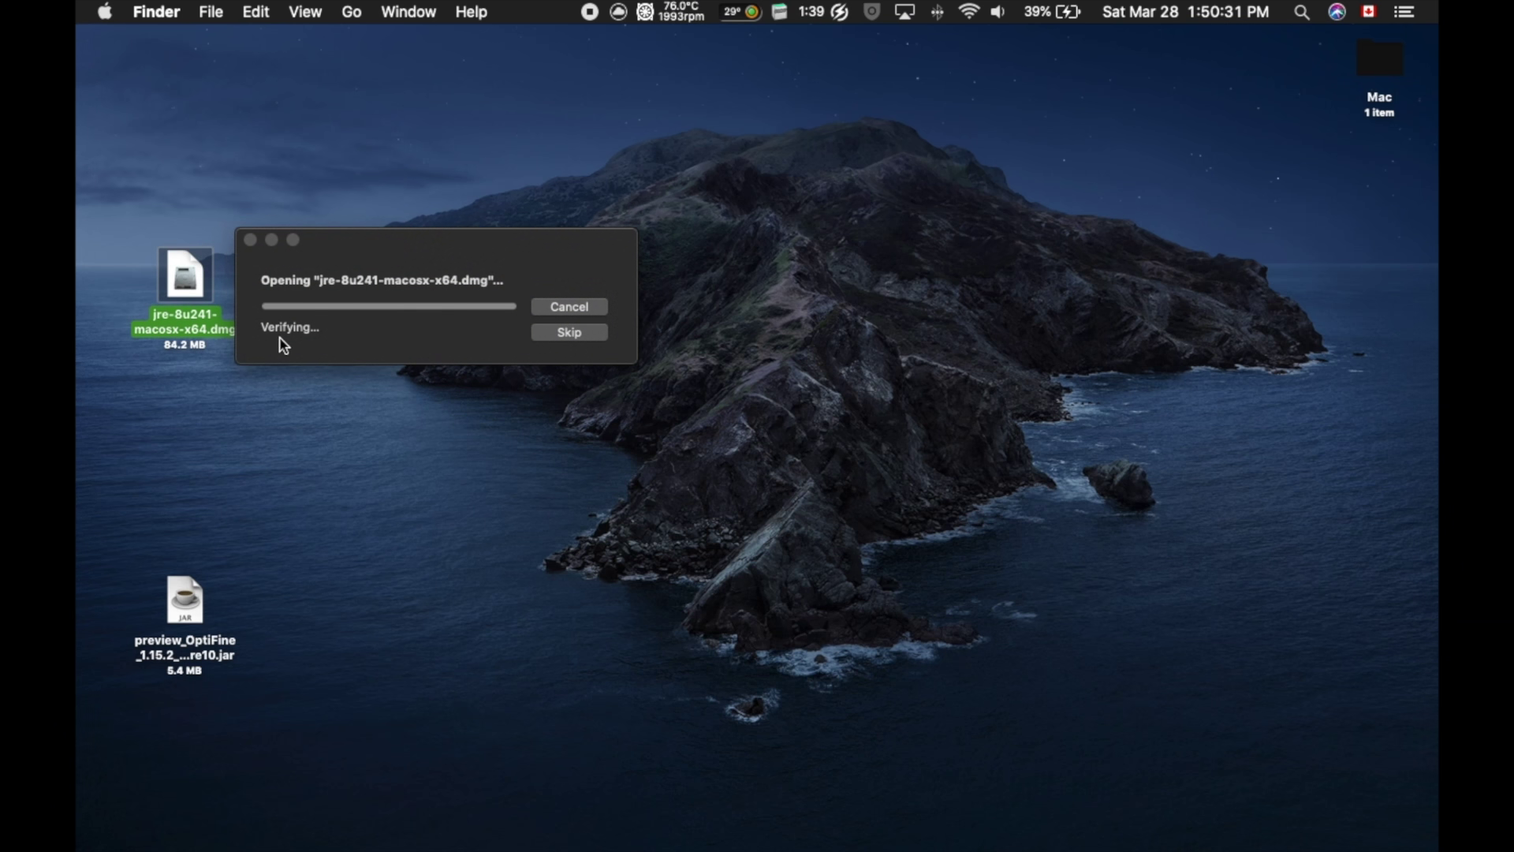
pyautogui.click(316, 345)
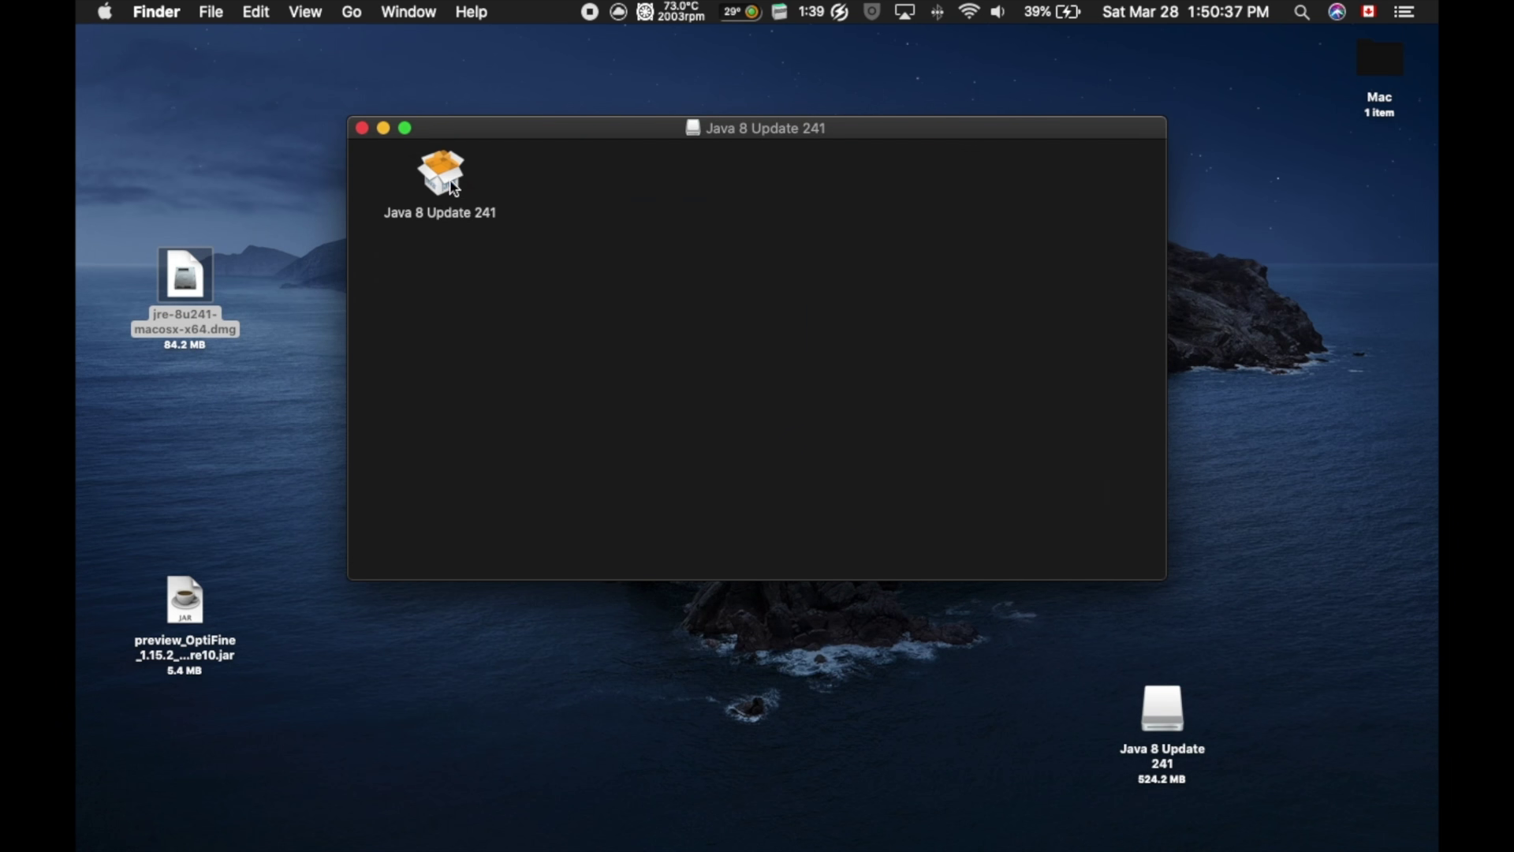
pyautogui.click(448, 177)
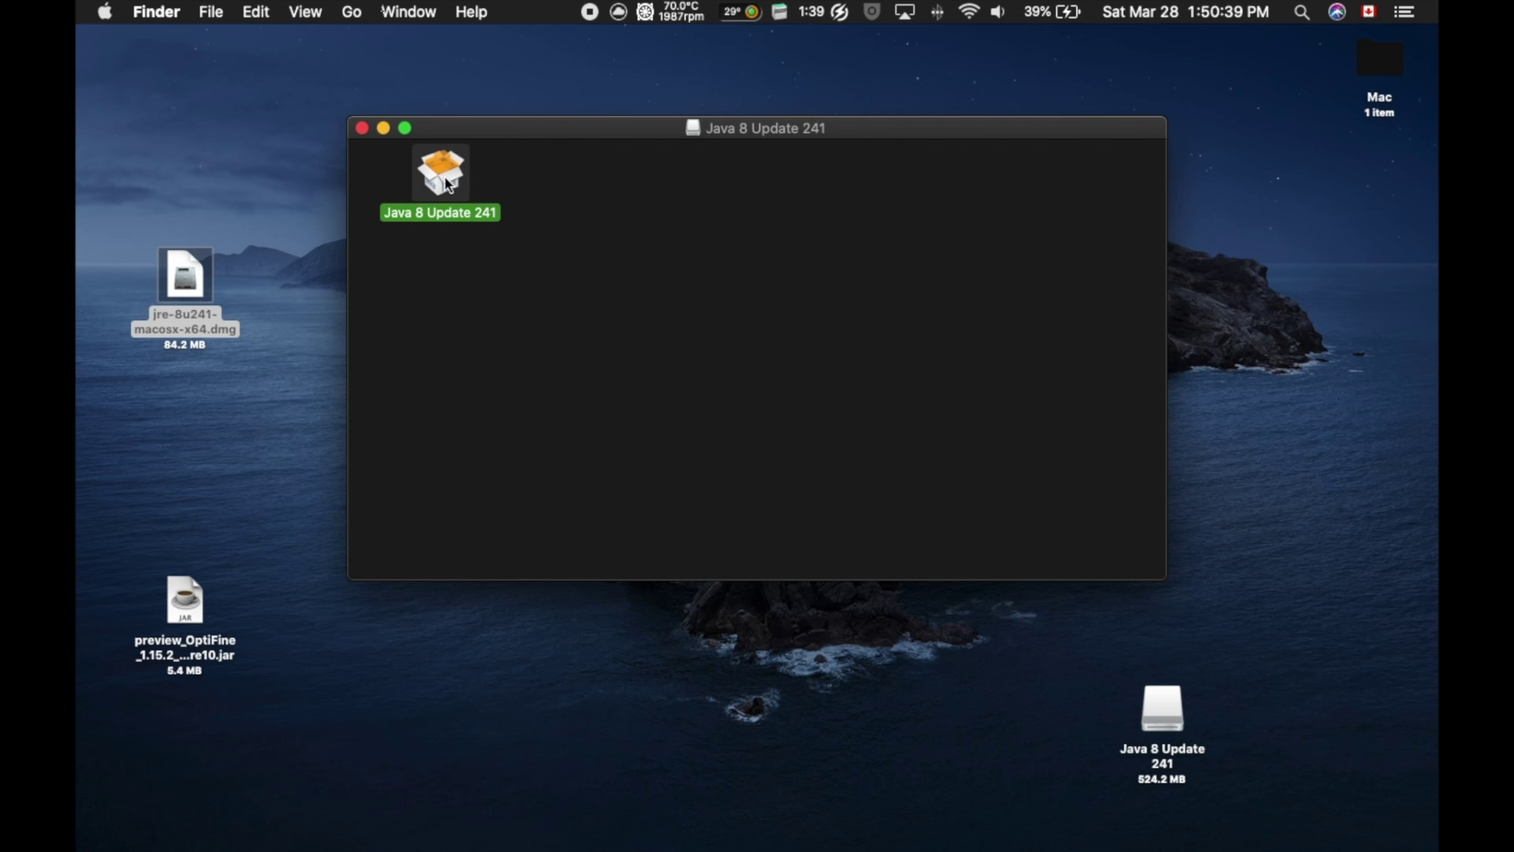
pyautogui.doubleClick(447, 179)
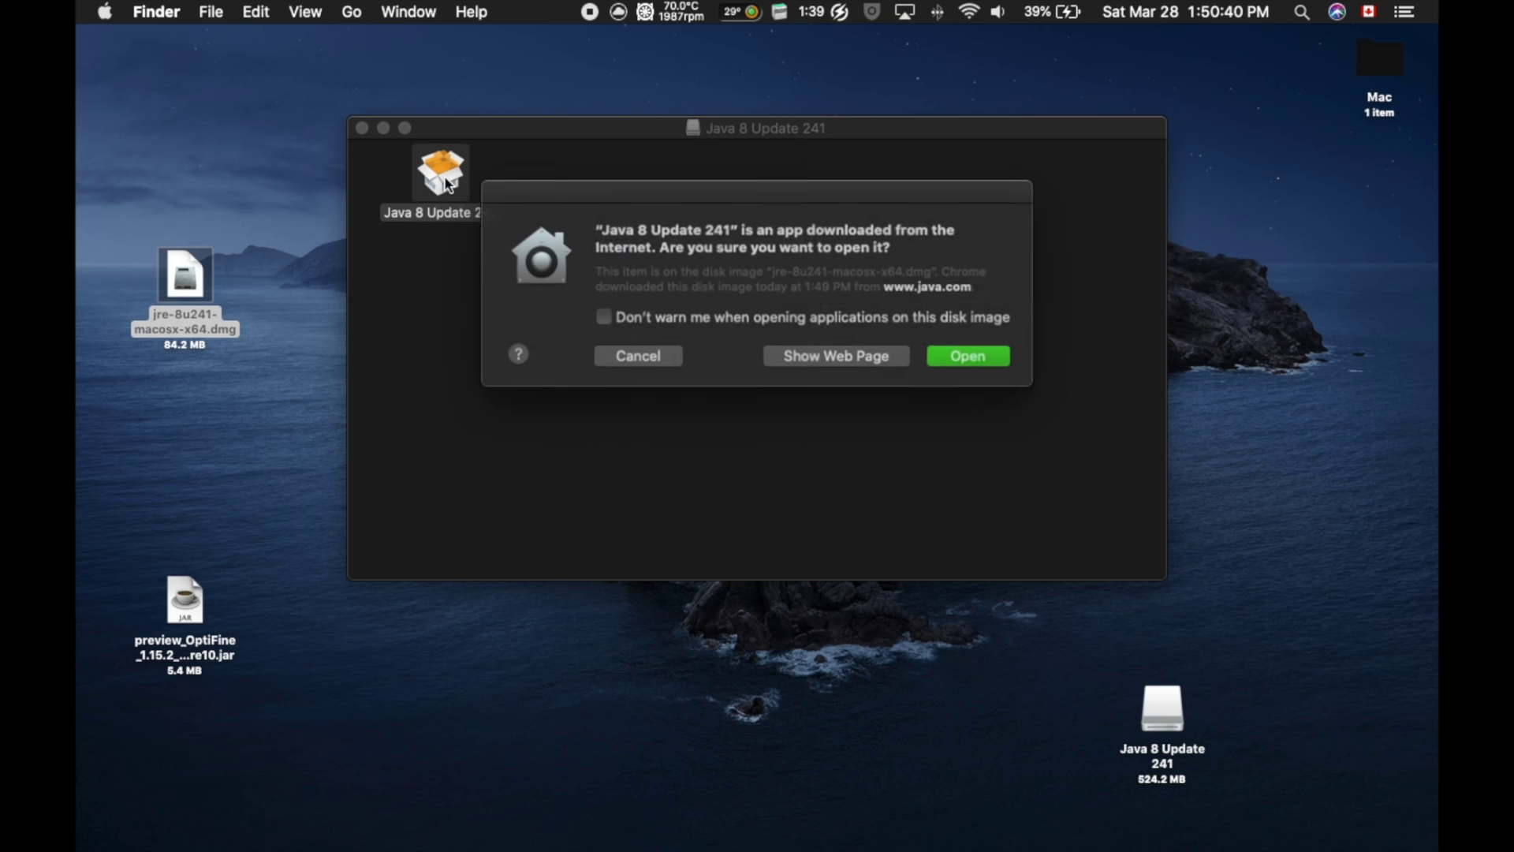
pyautogui.click(945, 362)
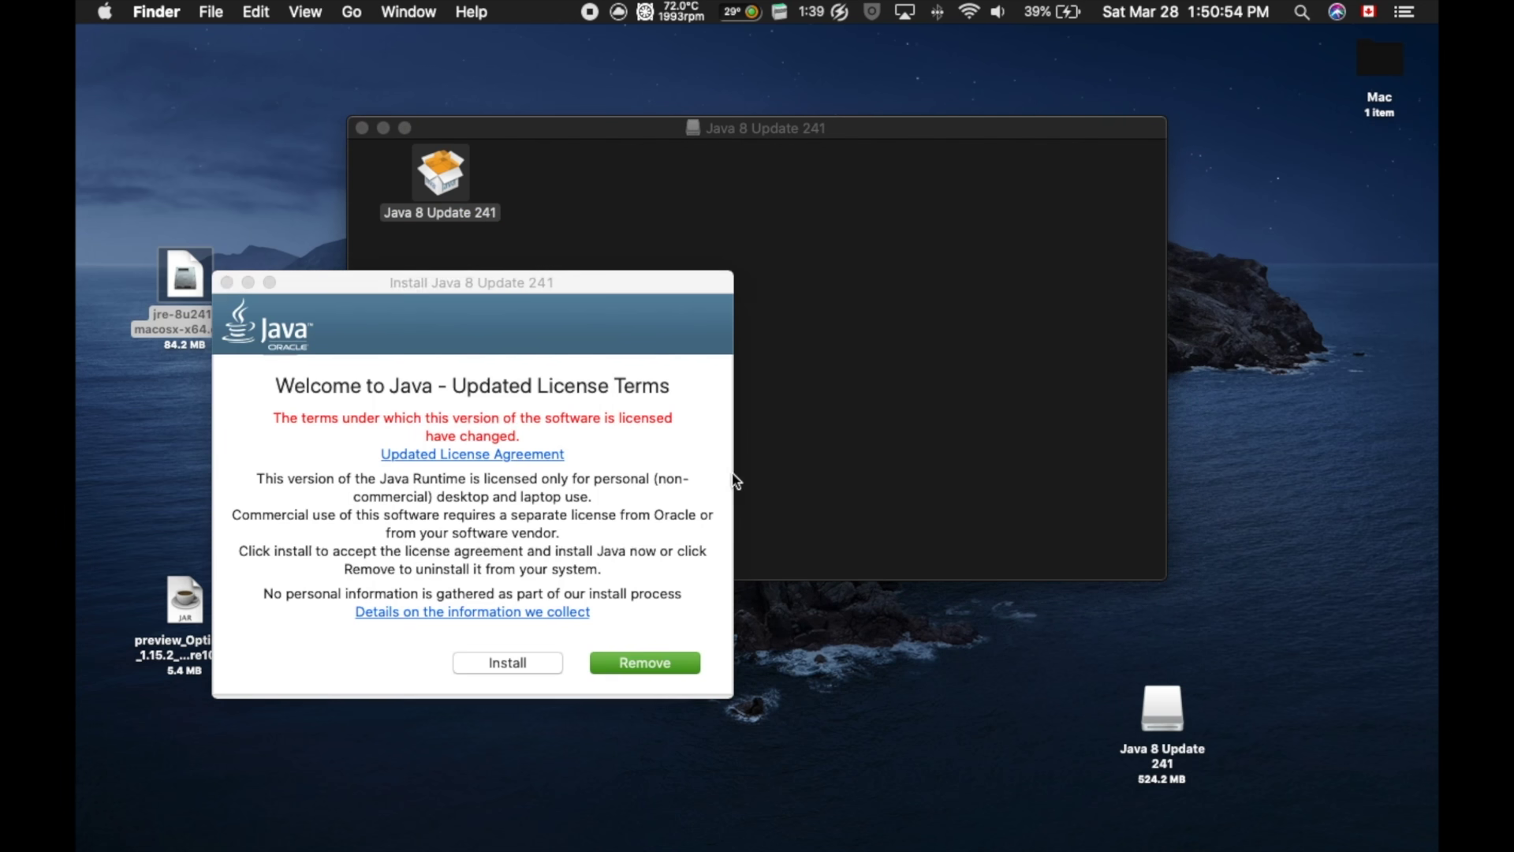
# - Install Java 8 Update 241 and close the installer
pyautogui.moveTo(579, 299); pyautogui.dragTo(896, 216)
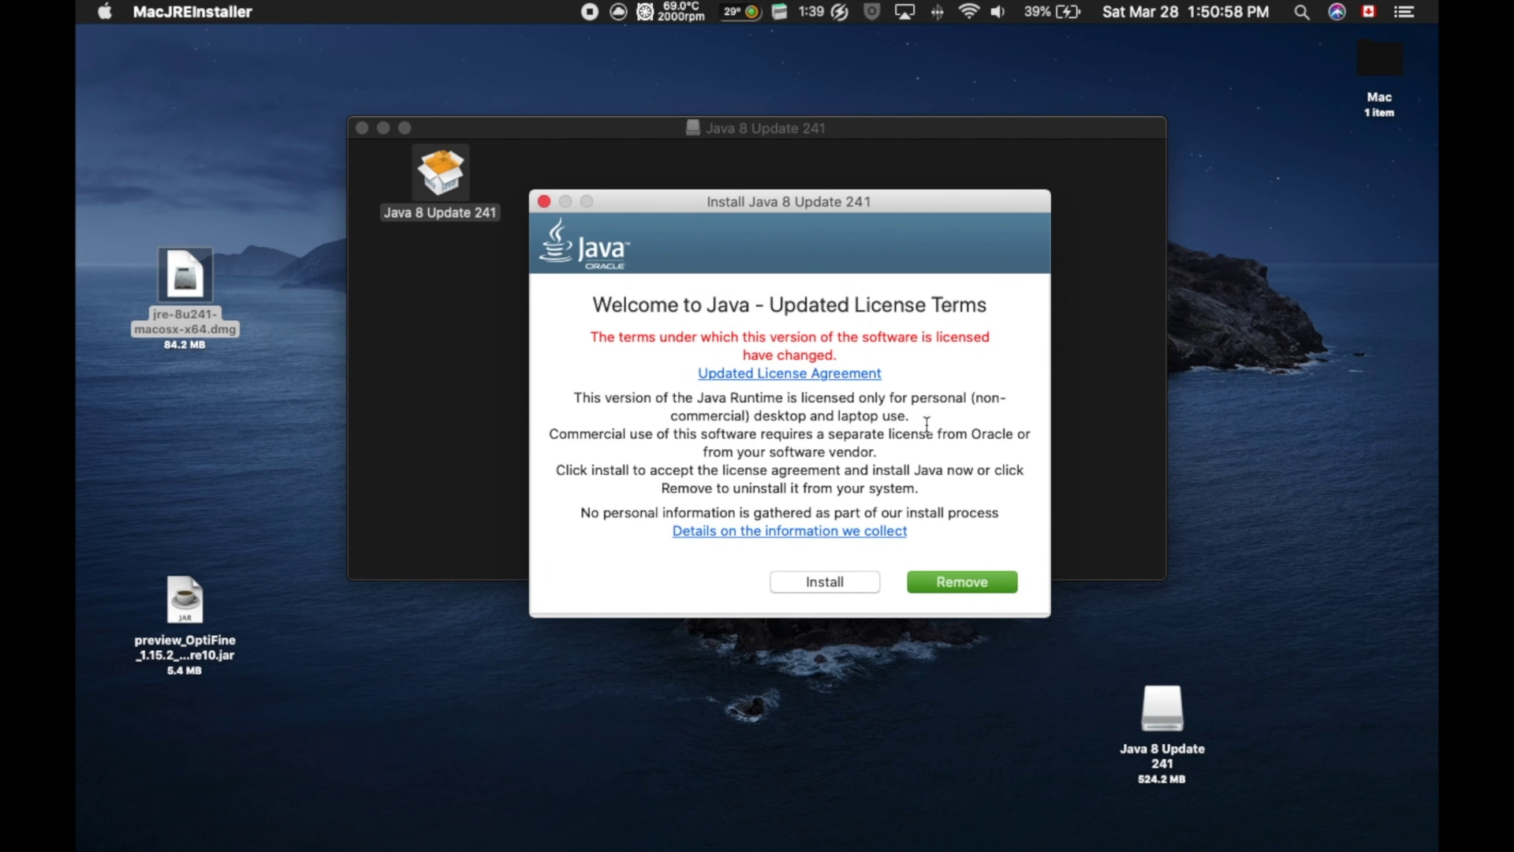
pyautogui.click(825, 582)
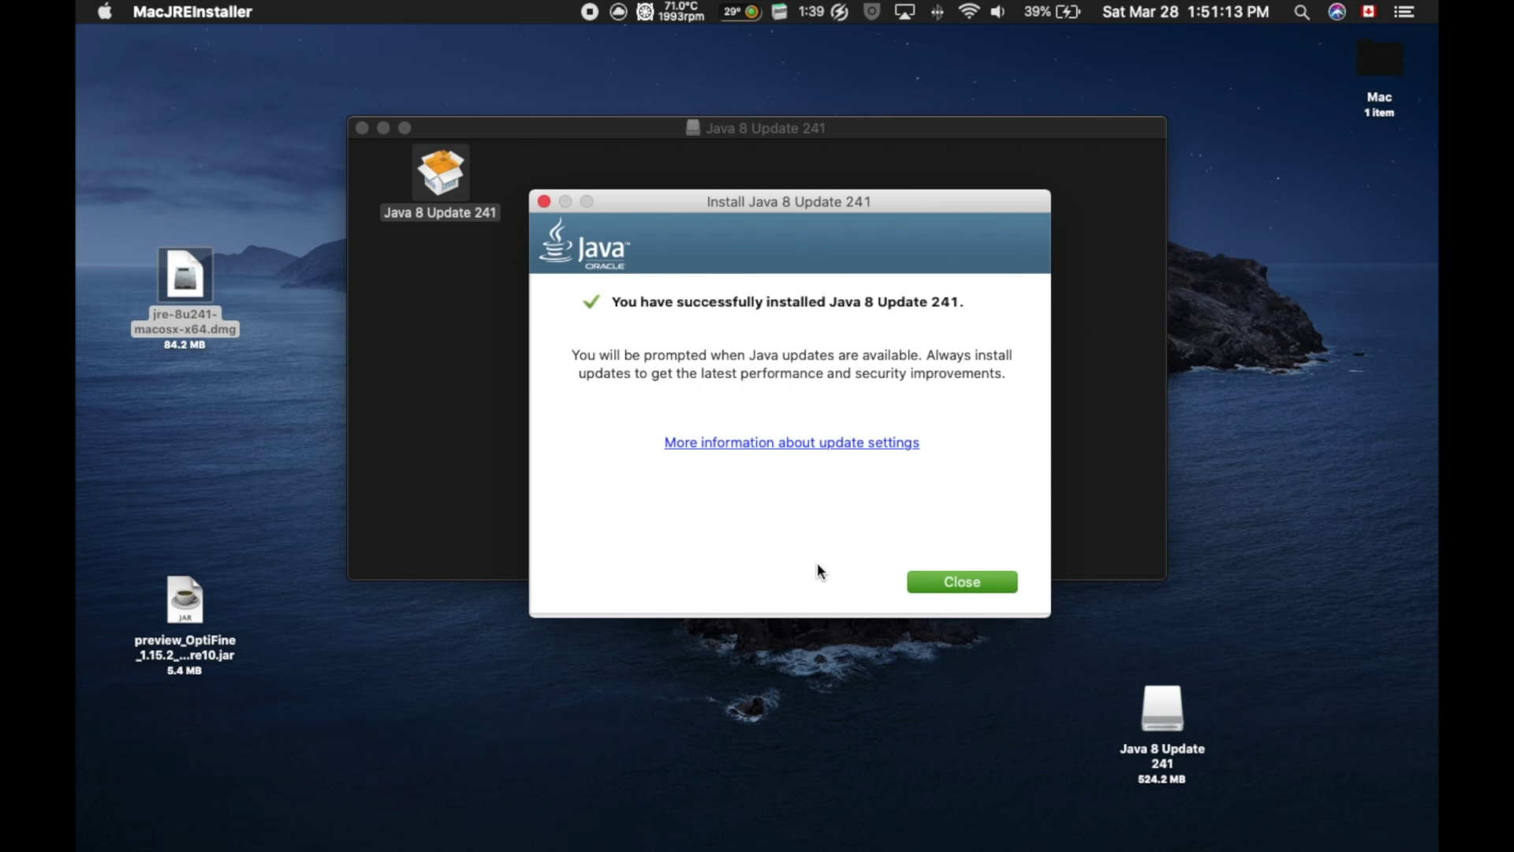
pyautogui.click(932, 580)
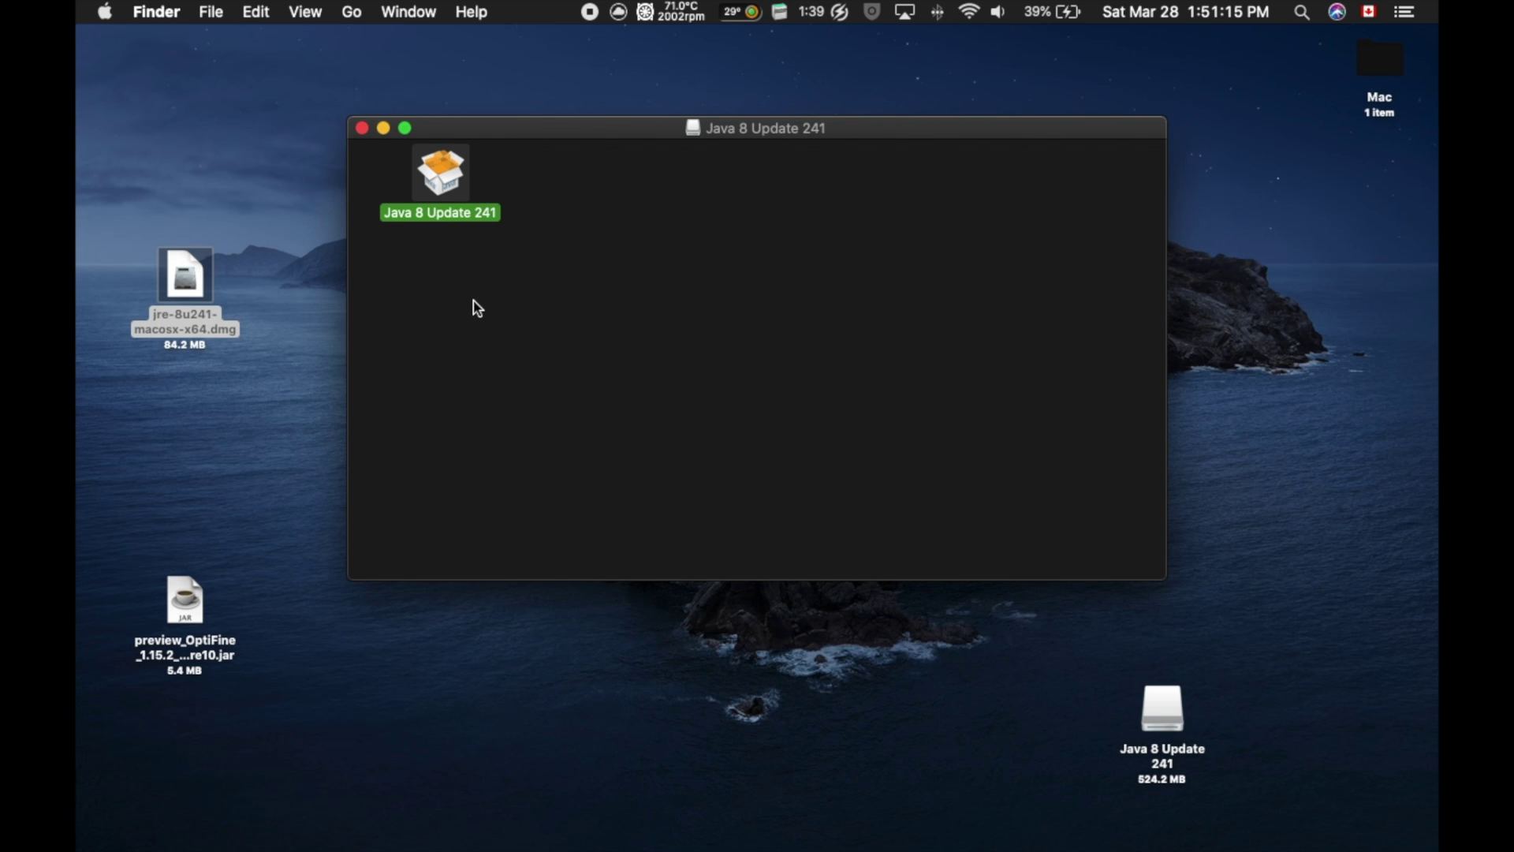
# - Close the disk image window and remove the jre-8u241-macosx-x64.dmg file and the Java 8 Update 241 volume from the desktop
pyautogui.click(362, 128)
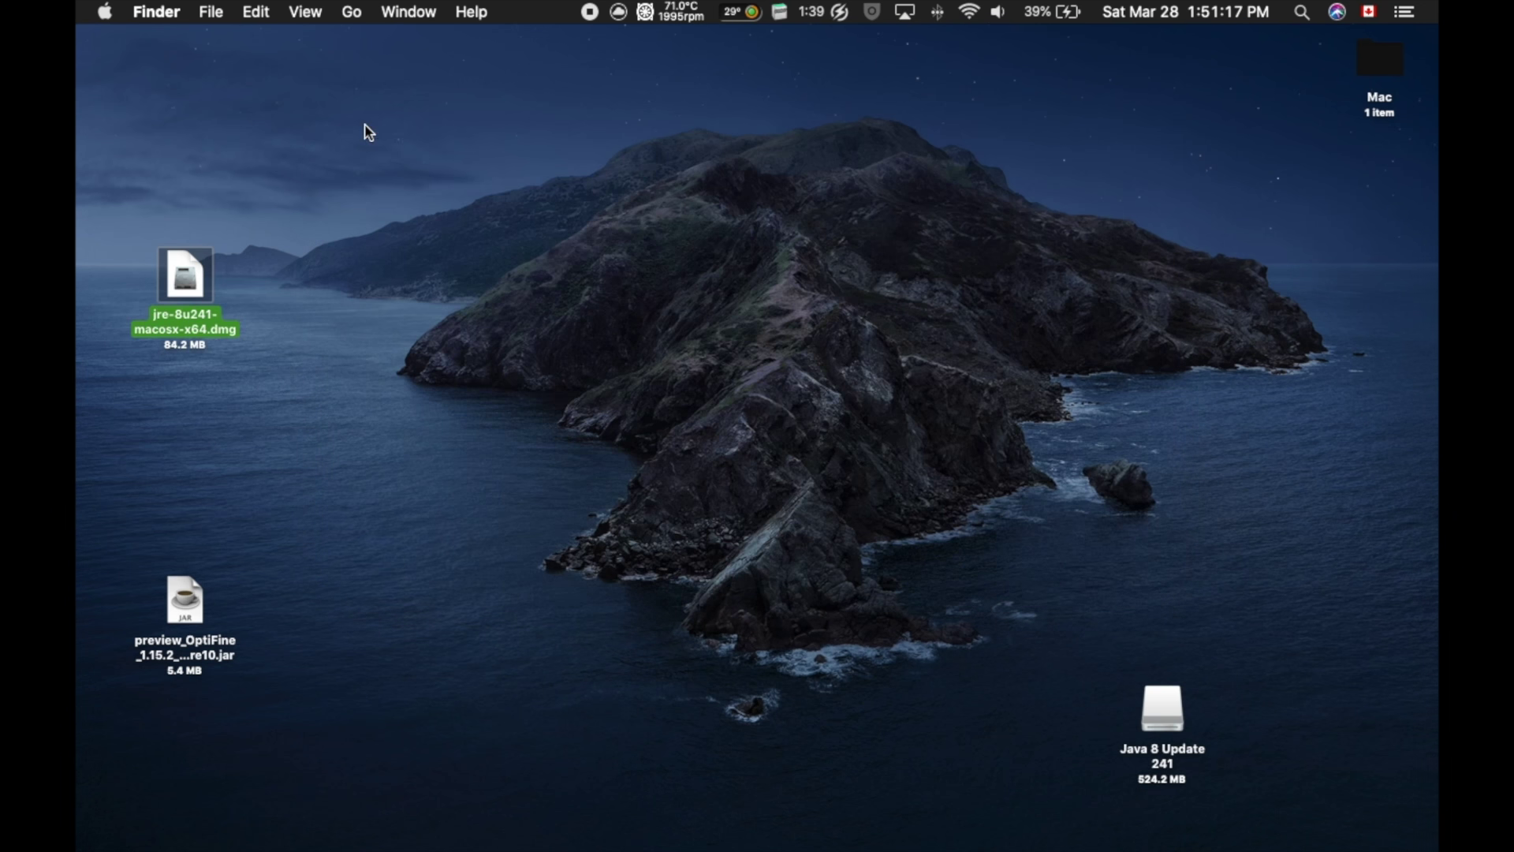
pyautogui.click(1149, 694)
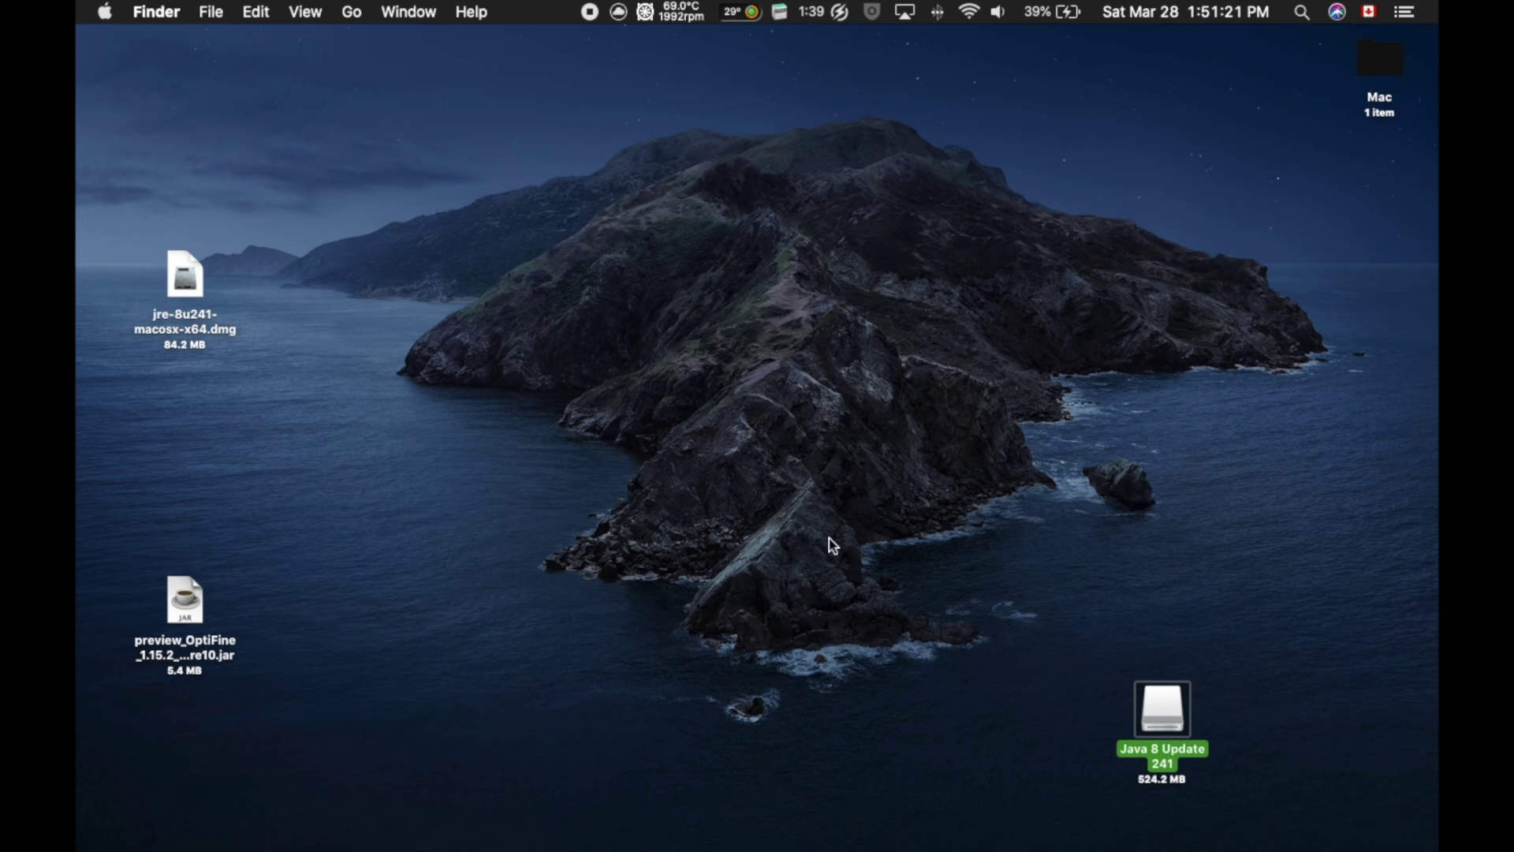
pyautogui.moveTo(193, 276); pyautogui.dragTo(1215, 643)
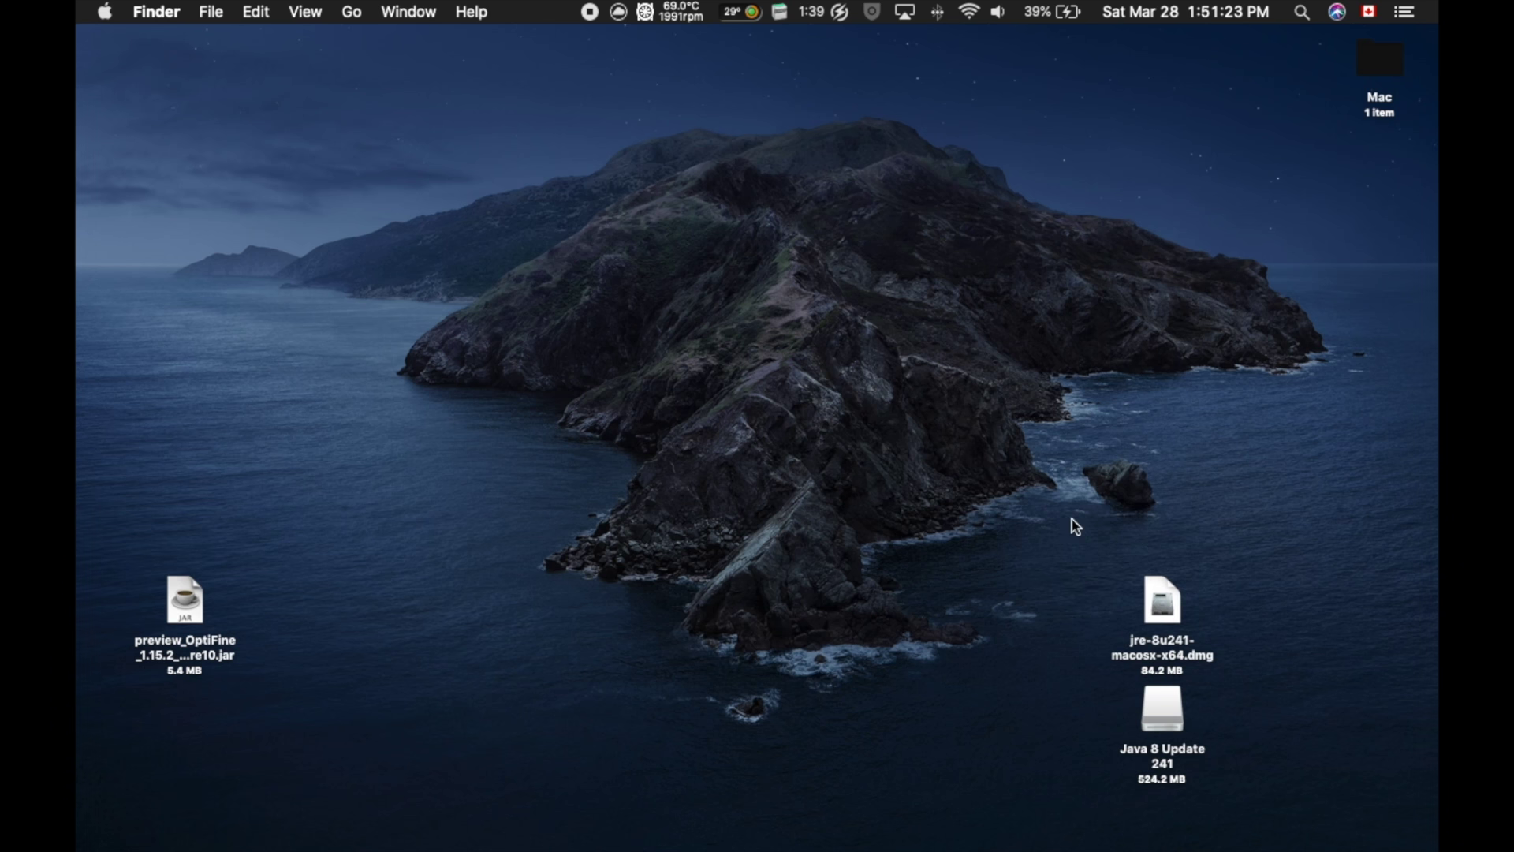
pyautogui.moveTo(1092, 506); pyautogui.dragTo(1235, 816)
pyautogui.moveTo(1163, 702); pyautogui.dragTo(1424, 714)
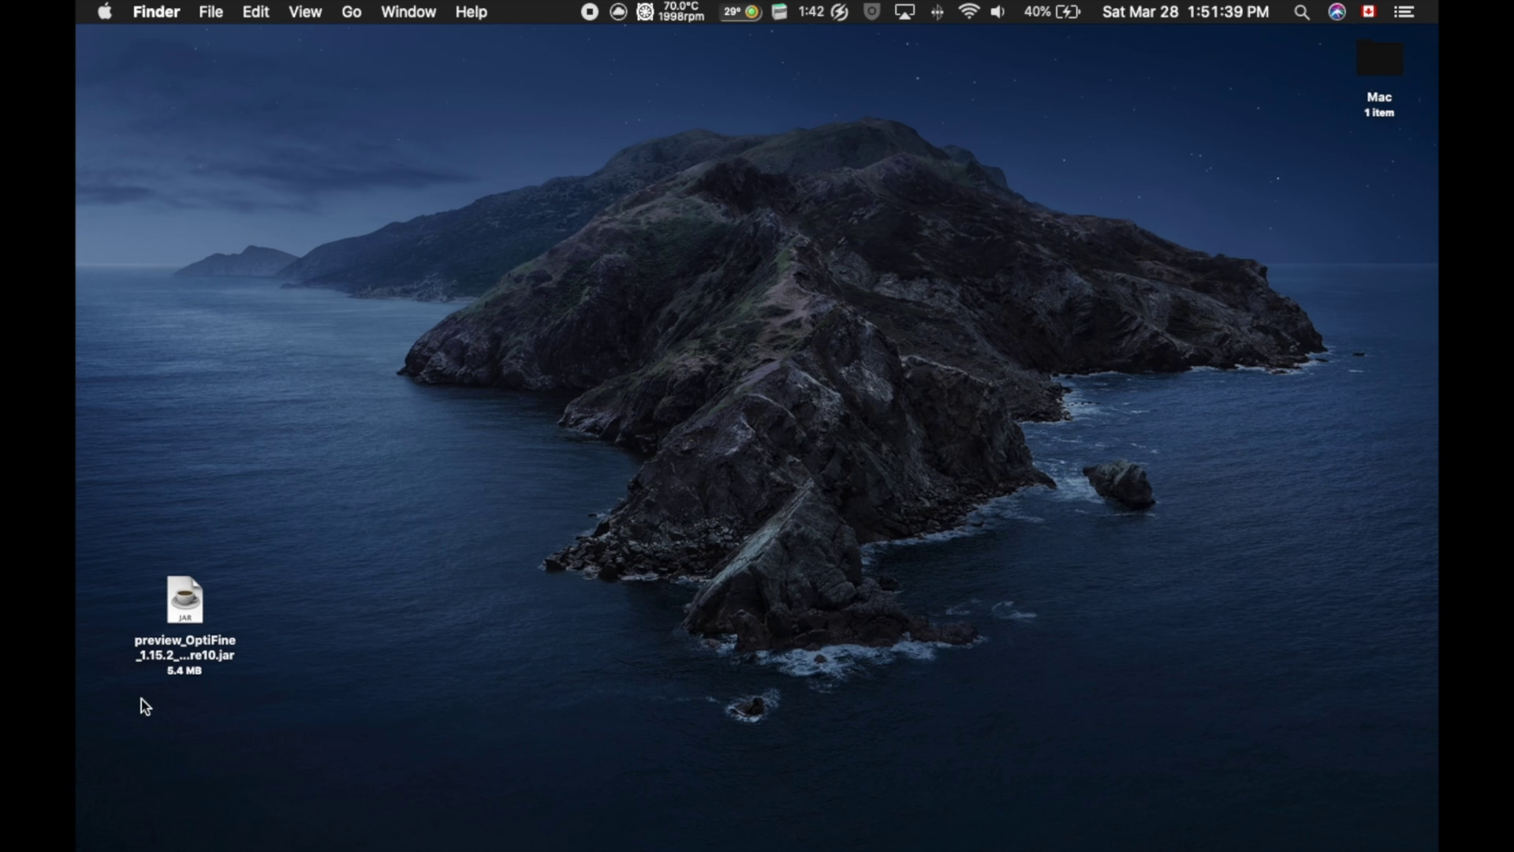
# - Open the OptiFine jar with Jar Launcher, allow it to run, and install OptiFine HD Ultra G1 pre10 for Minecraft 1.15.2
pyautogui.click(190, 607)
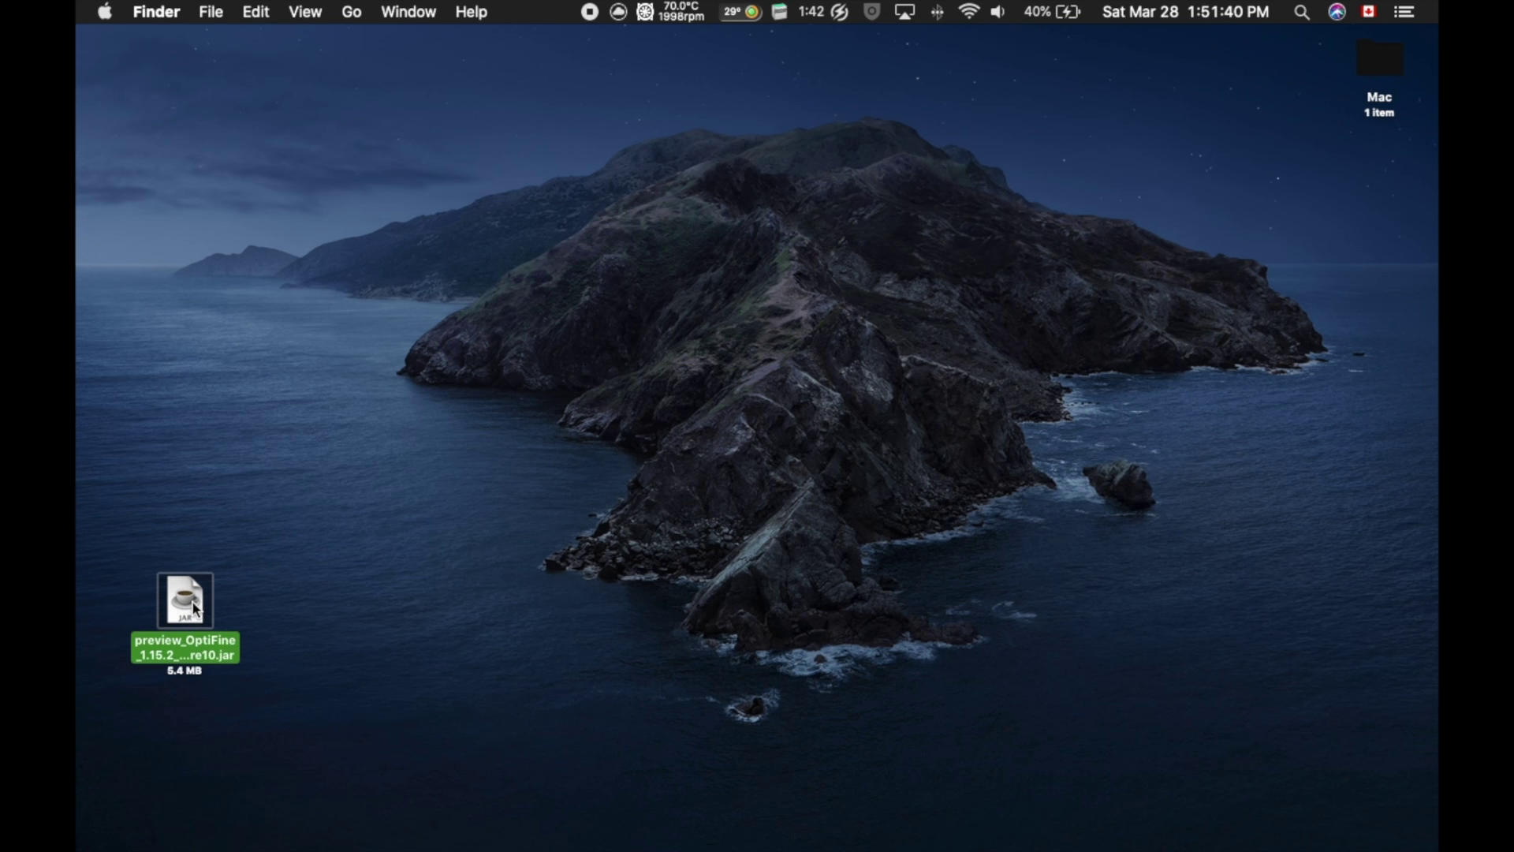
pyautogui.moveTo(194, 608)
pyautogui.mouseDown()
pyautogui.moveTo(205, 602)
pyautogui.moveTo(183, 609)
pyautogui.mouseUp()
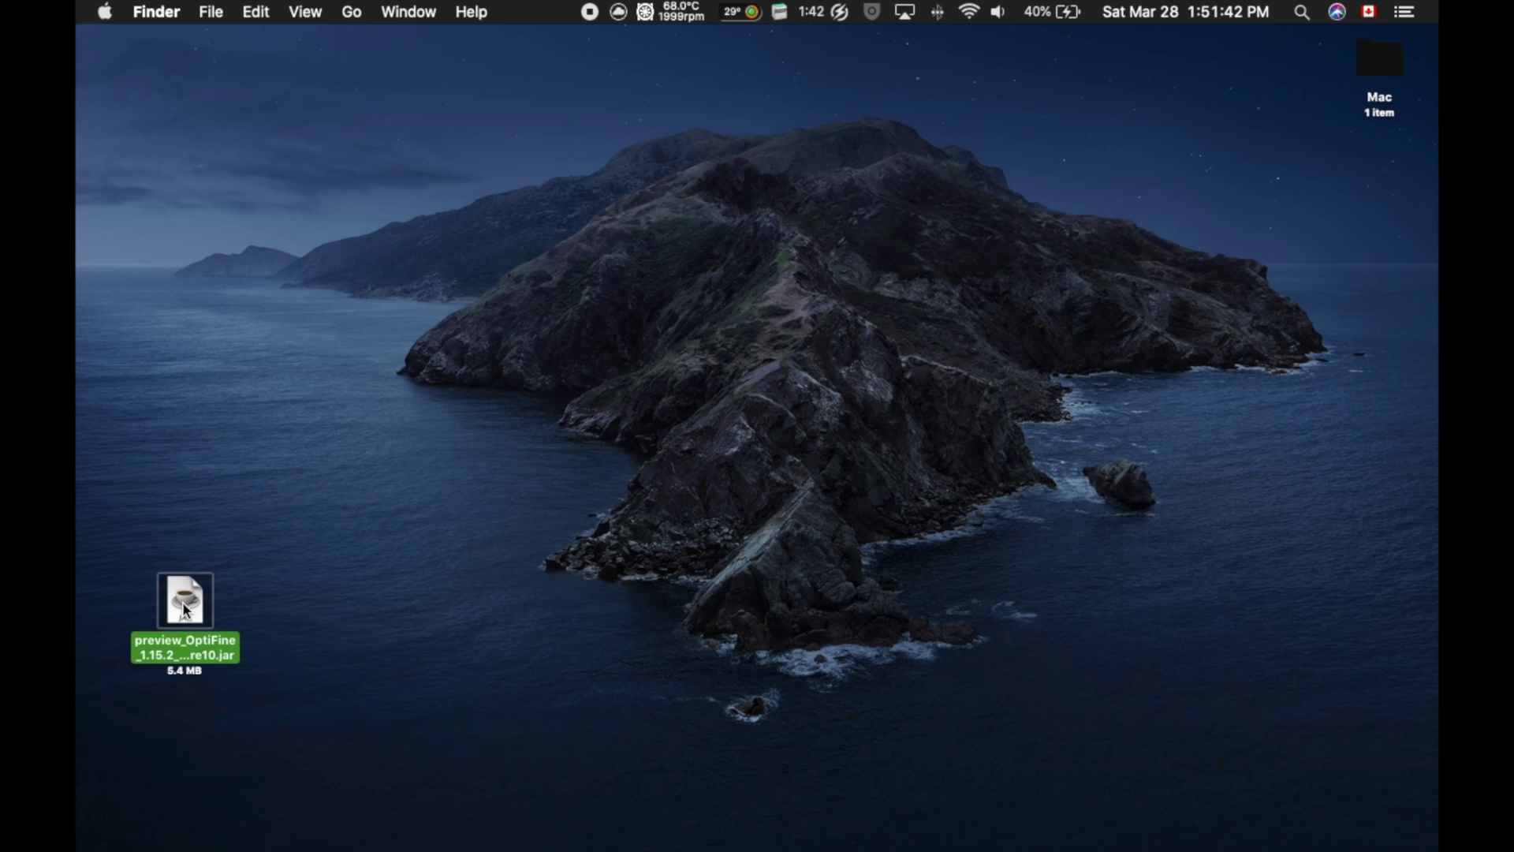
pyautogui.rightClick(183, 609)
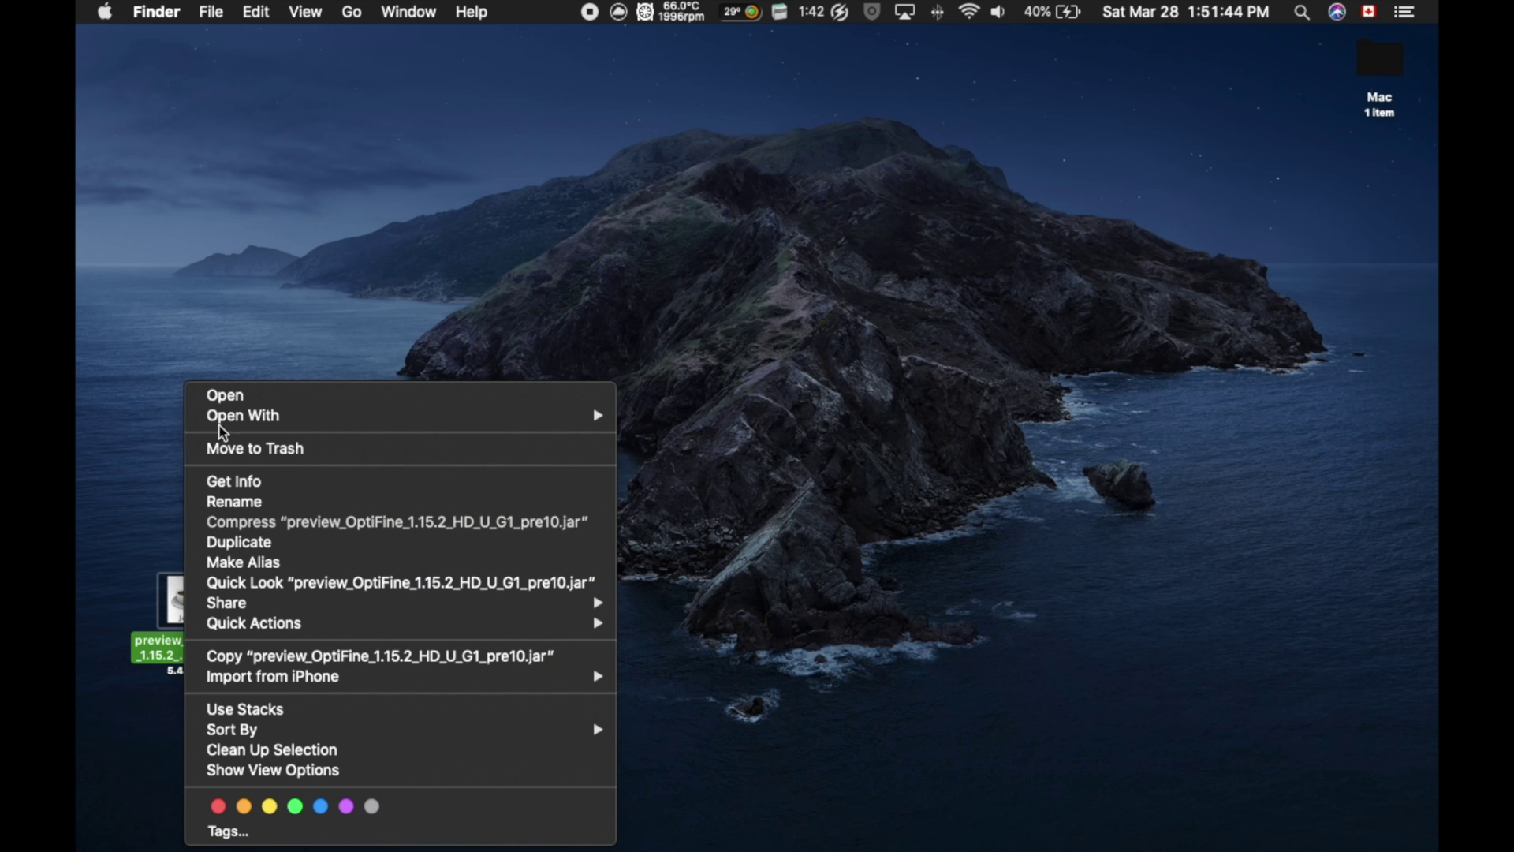
pyautogui.moveTo(225, 429)
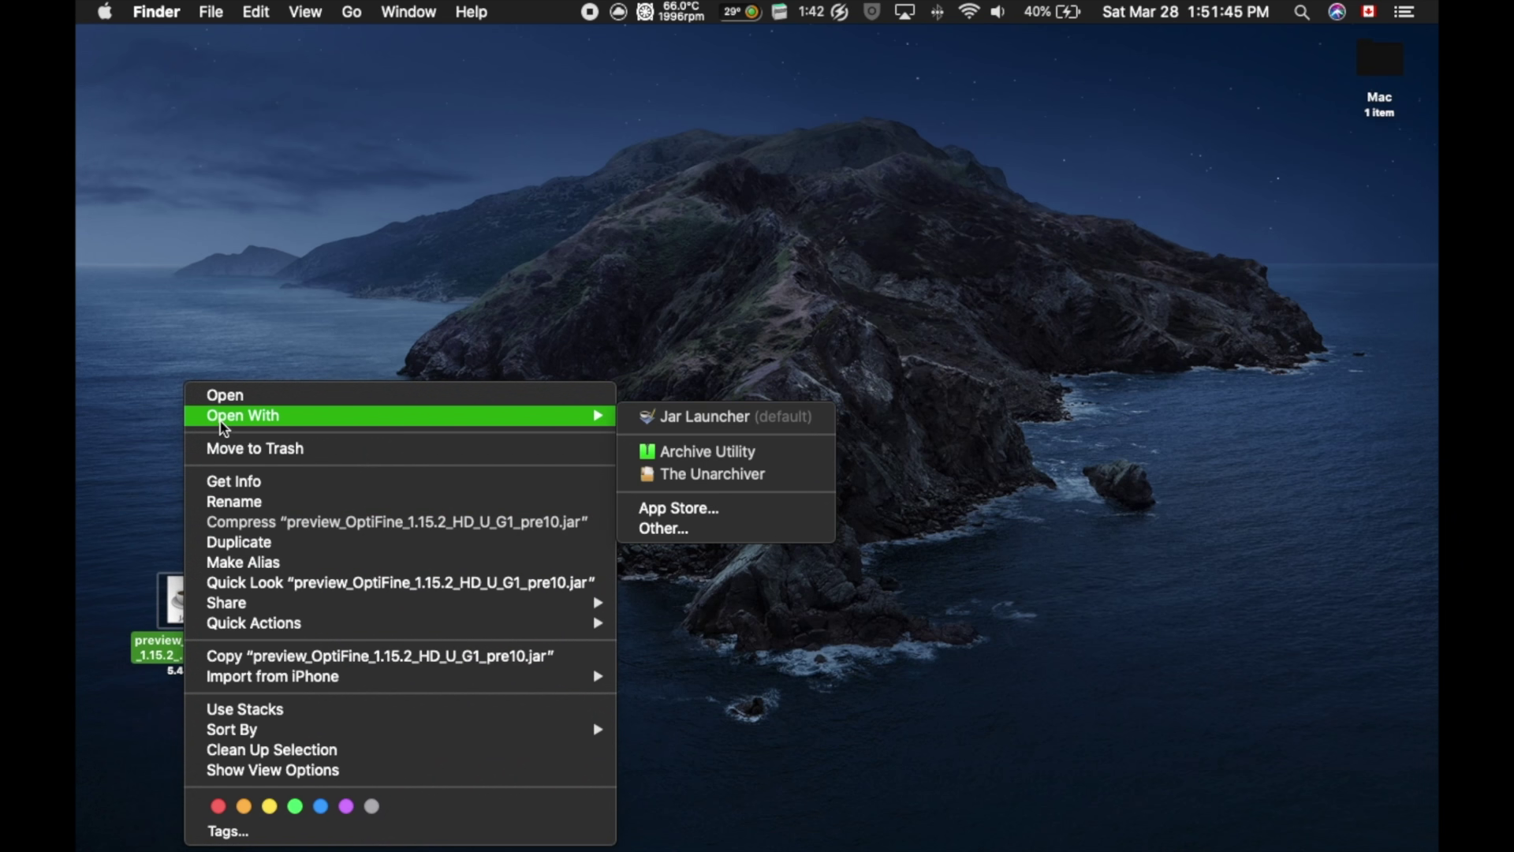
pyautogui.click(710, 419)
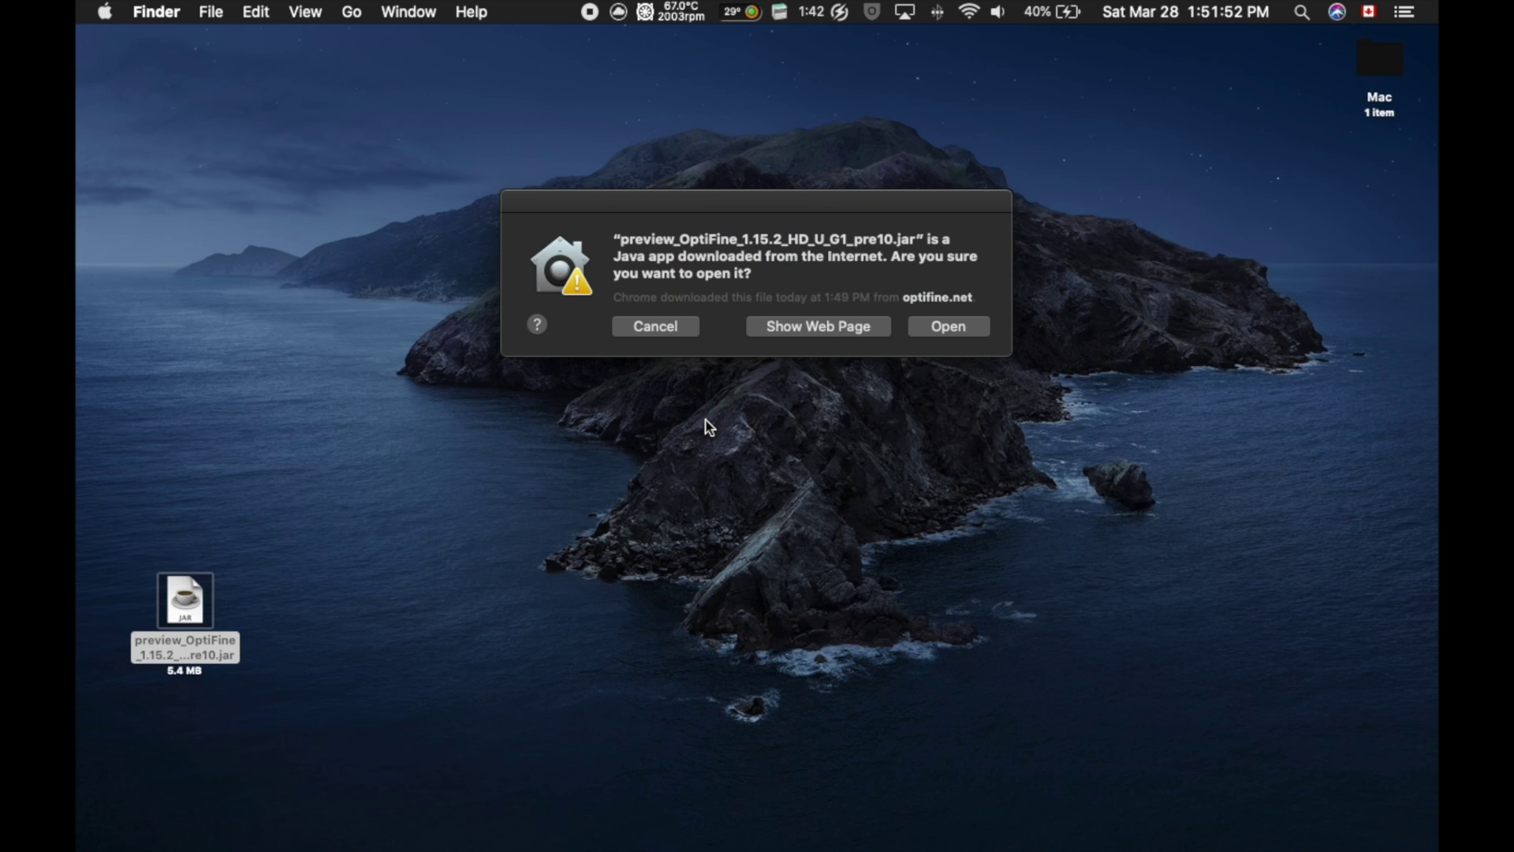
pyautogui.click(944, 334)
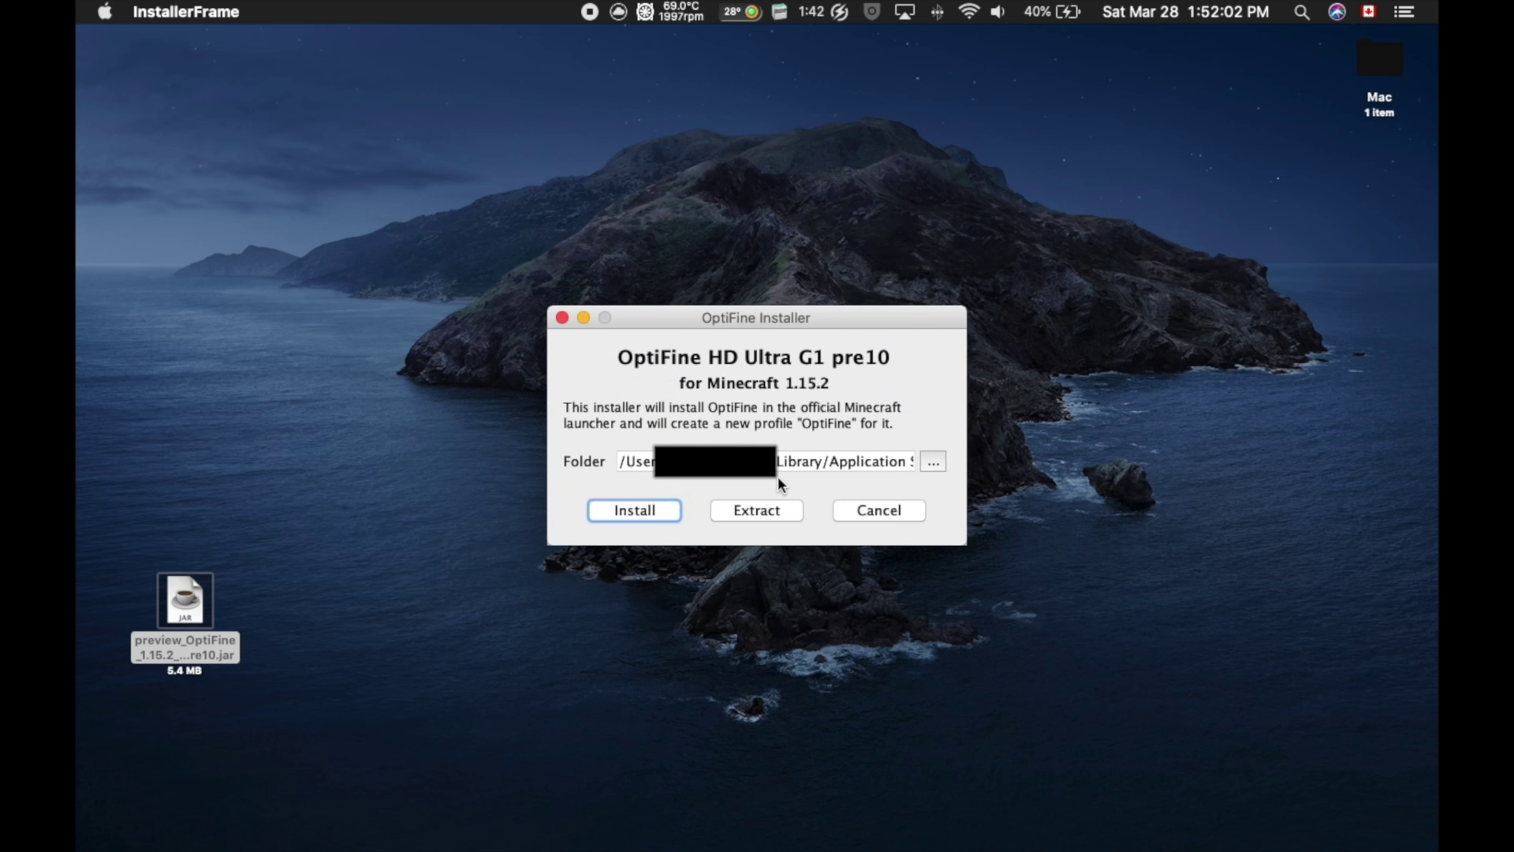
pyautogui.click(659, 514)
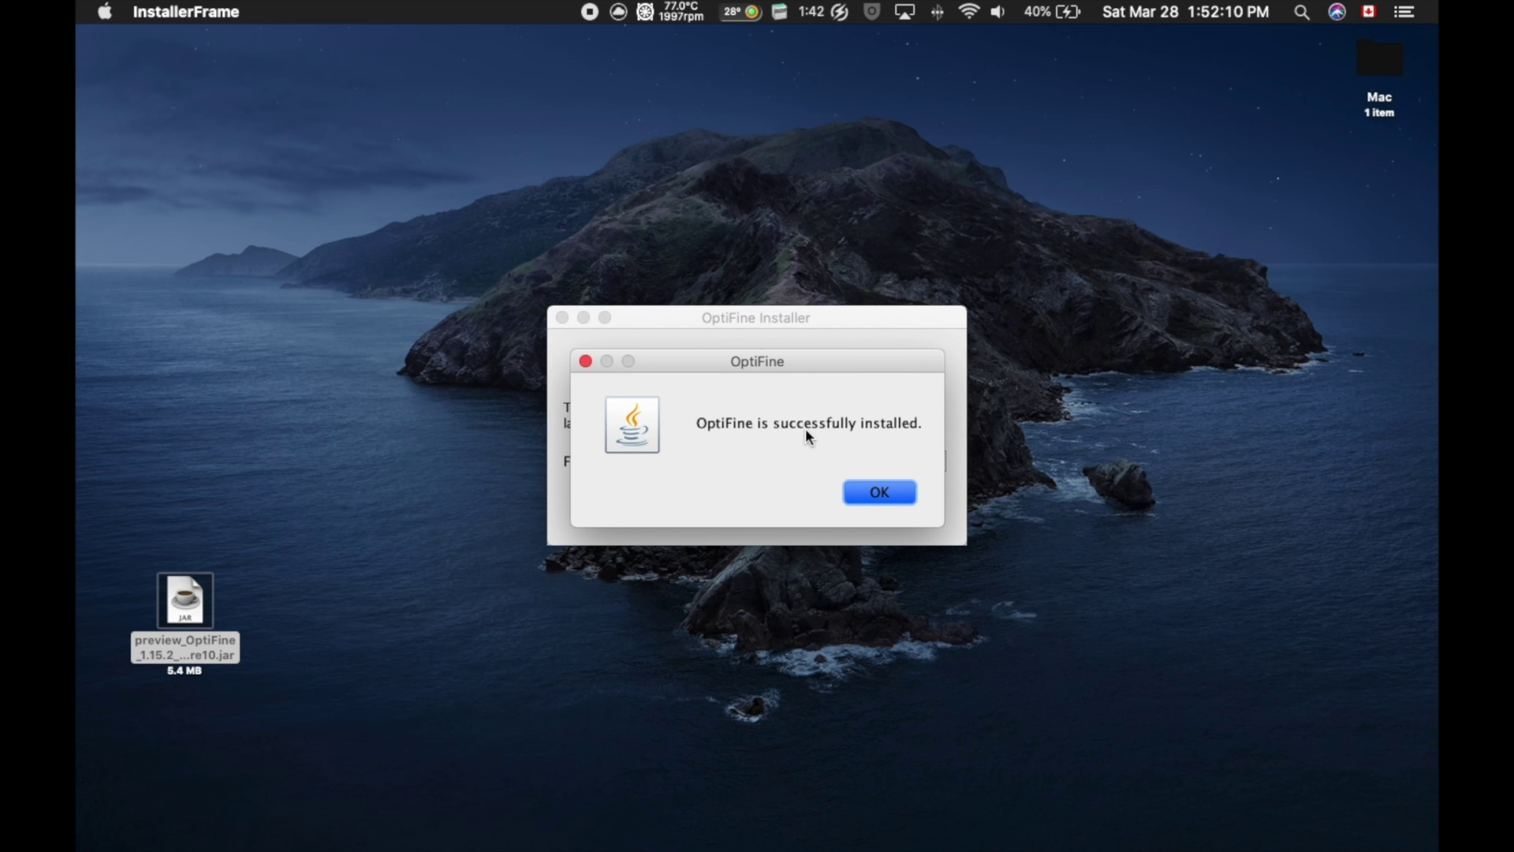
pyautogui.click(880, 493)
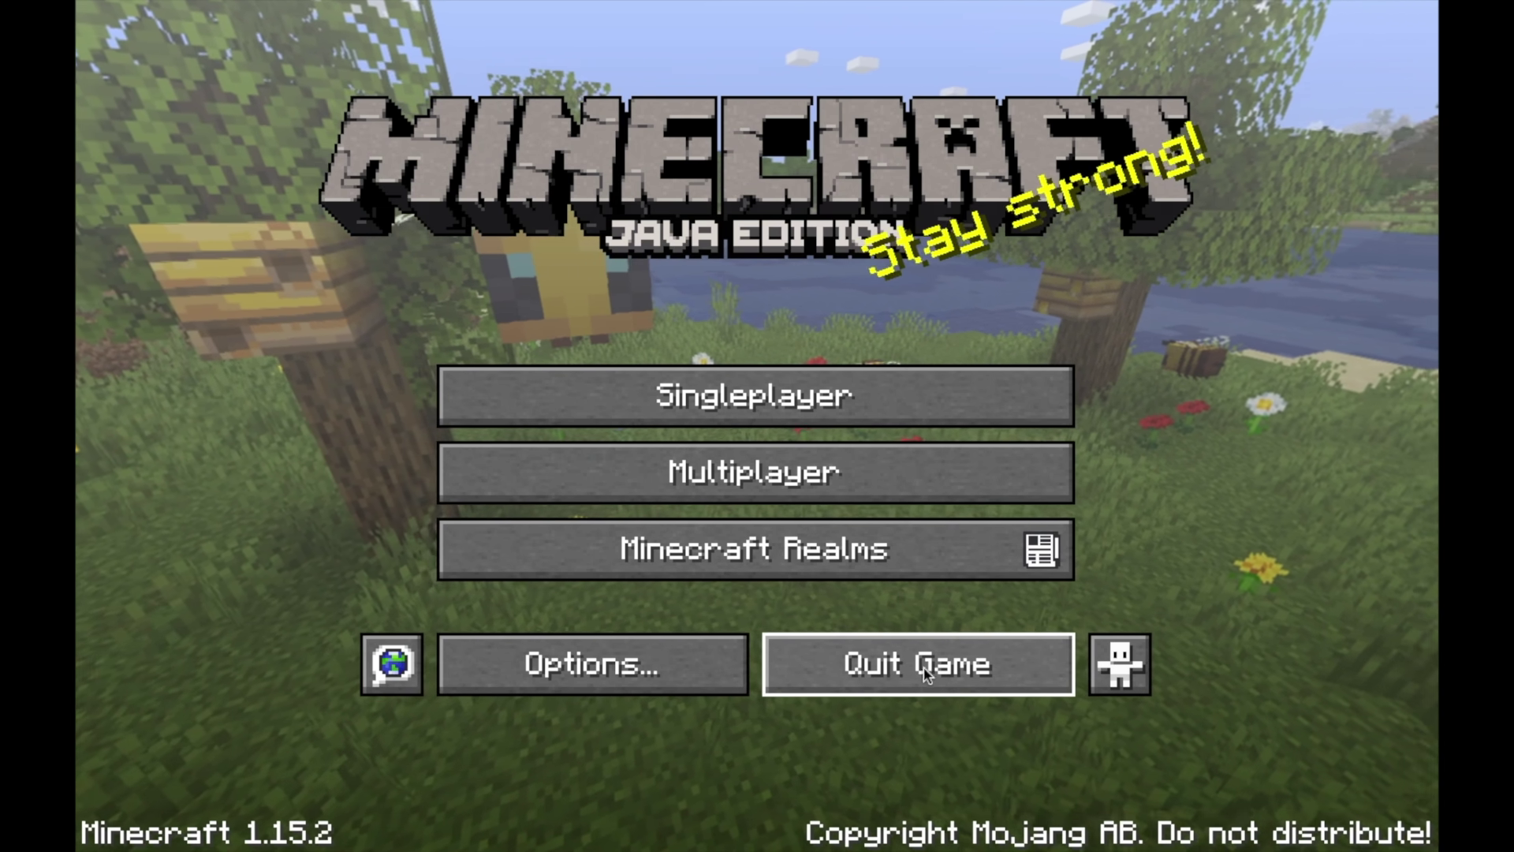
# - Quit the running Minecraft game and select the OptiFine 1.15.2 profile in Minecraft Launcher
pyautogui.click(938, 673)
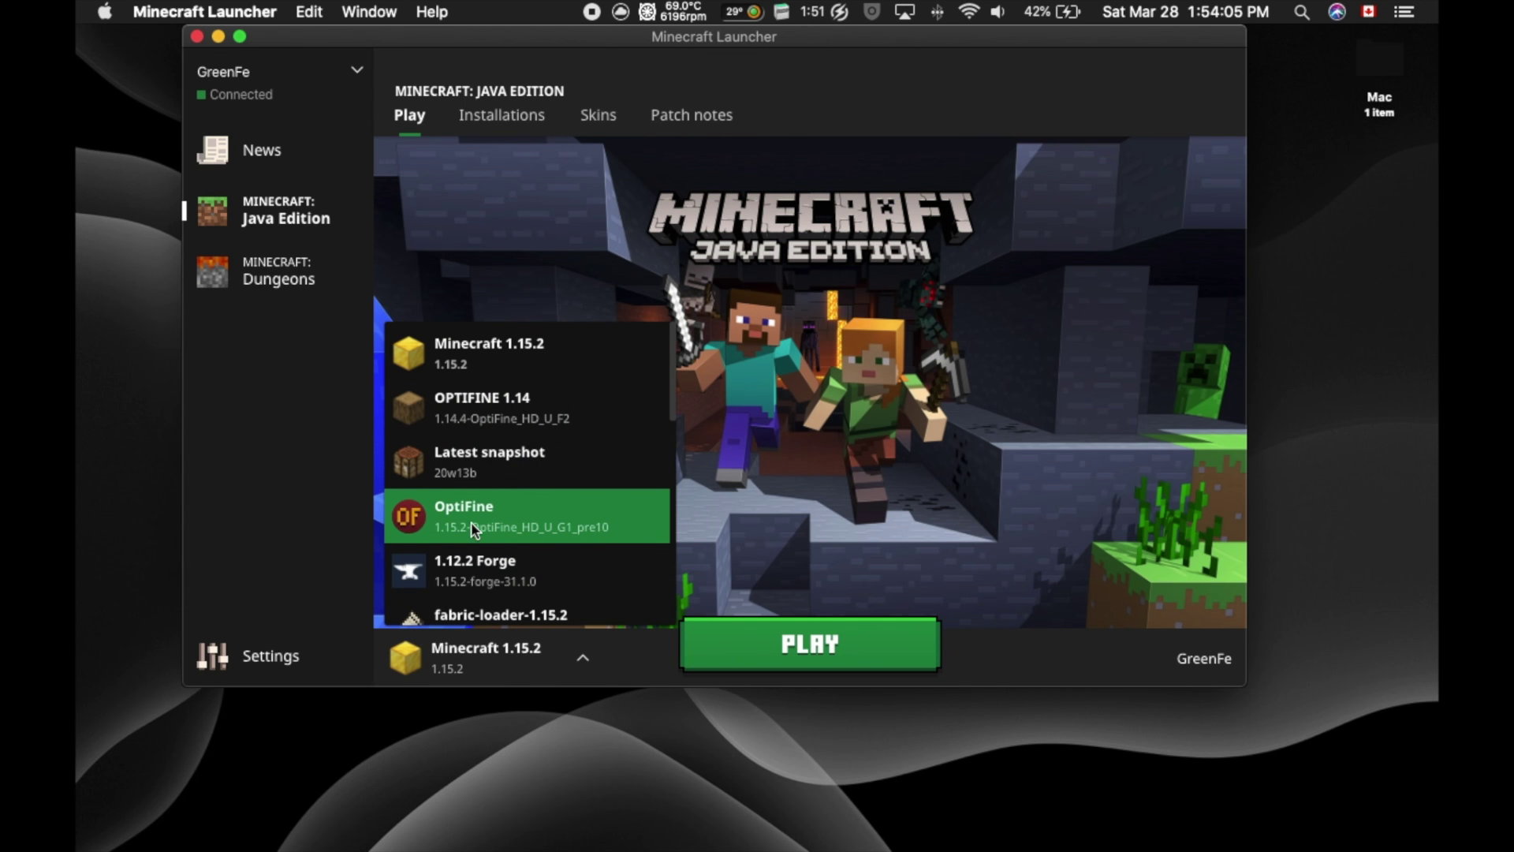
pyautogui.click(513, 509)
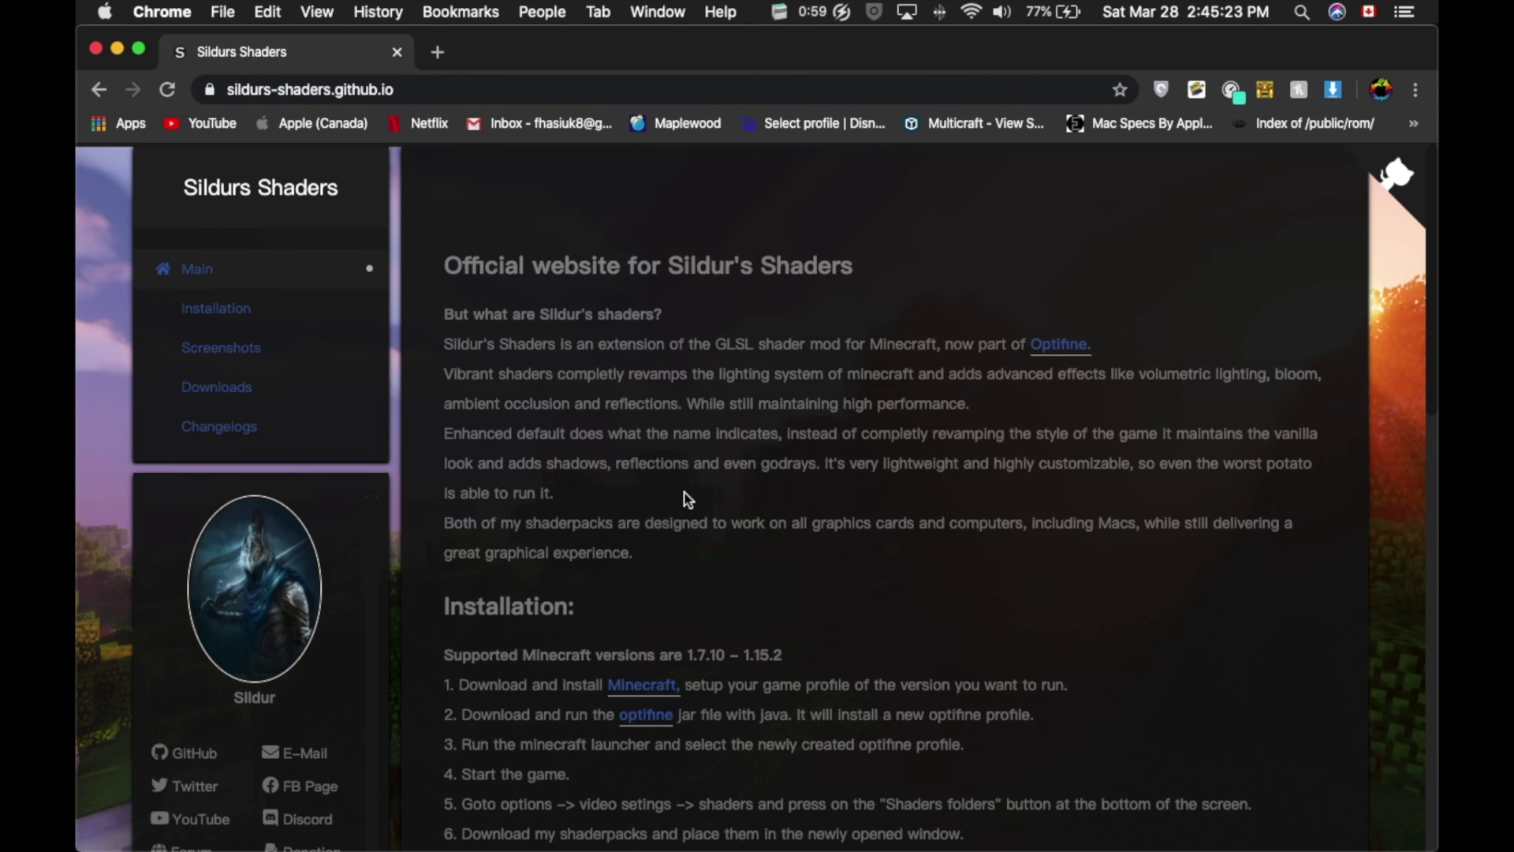
# - Search the web for "shaders" in a new tab, browse the results, and close that tab
pyautogui.scroll(-2, 686, 499)
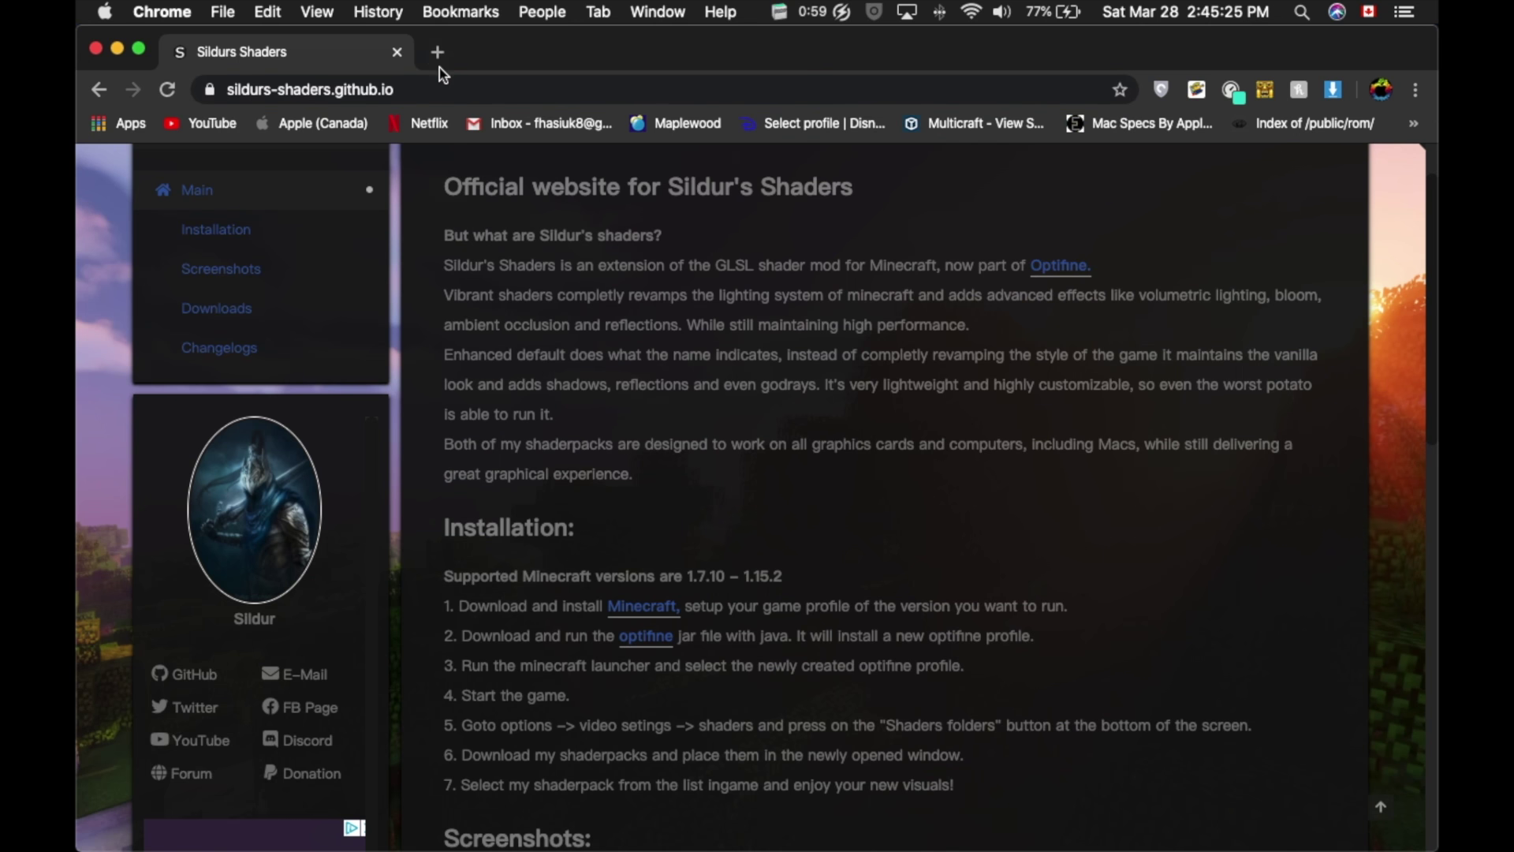
pyautogui.click(438, 52)
pyautogui.write('sha')
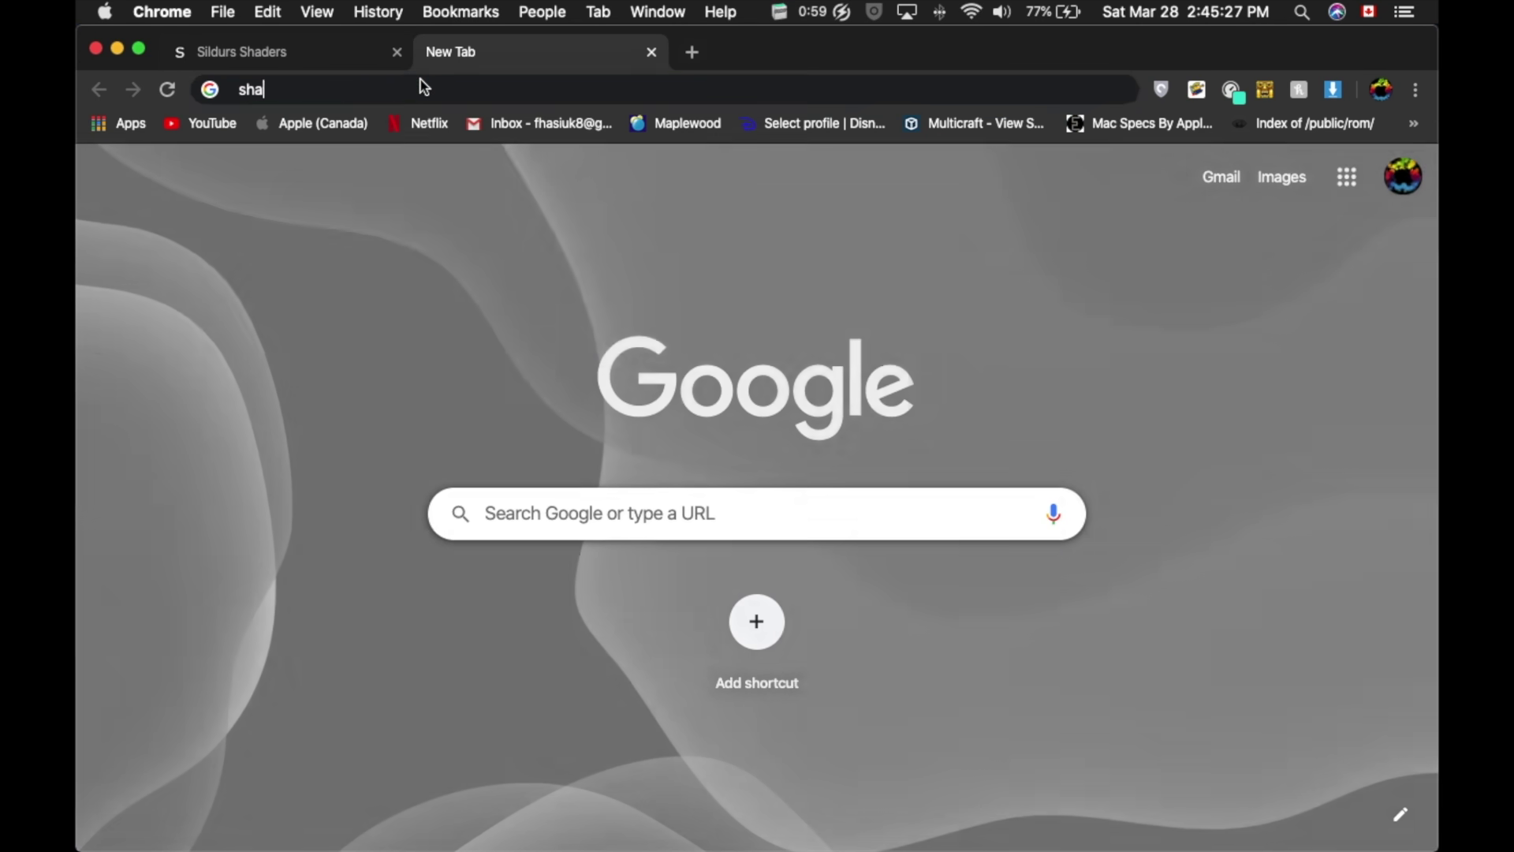
pyautogui.write('ders')
pyautogui.press('Return')
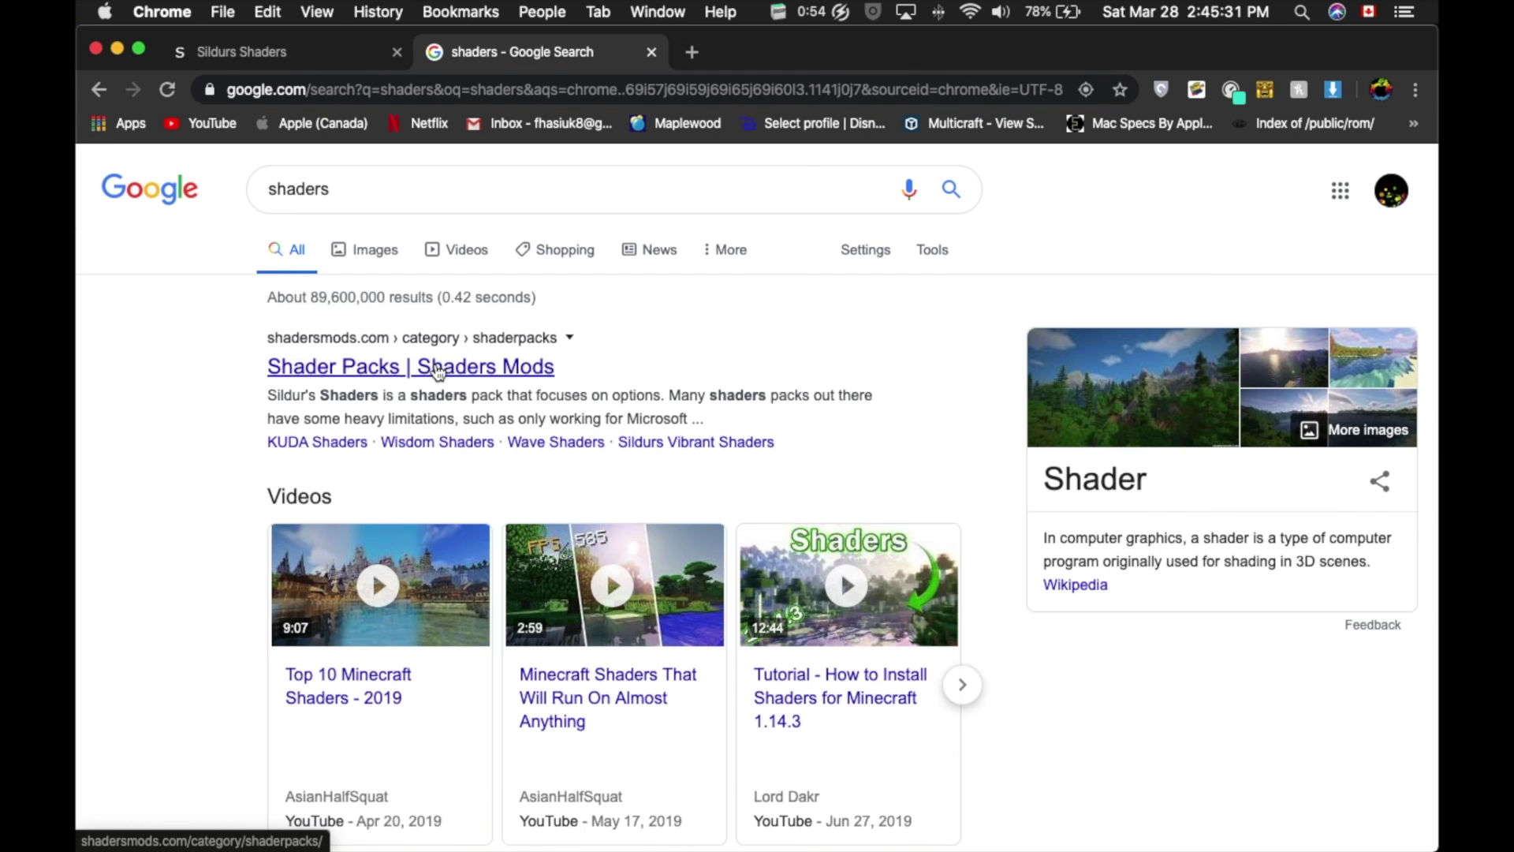
pyautogui.scroll(-6, 439, 373)
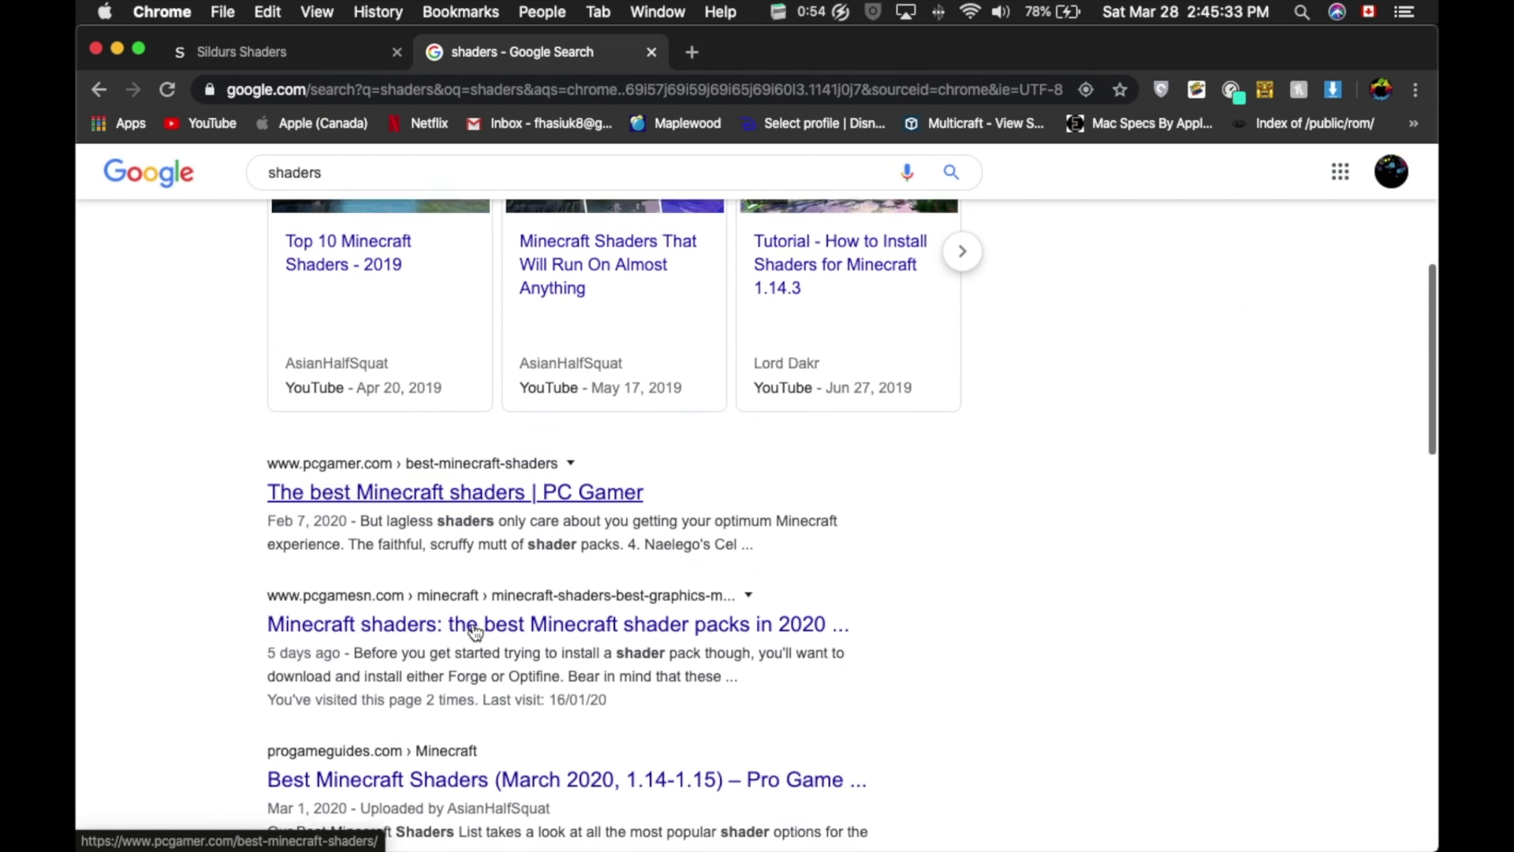
pyautogui.scroll(-6, 474, 631)
pyautogui.click(652, 52)
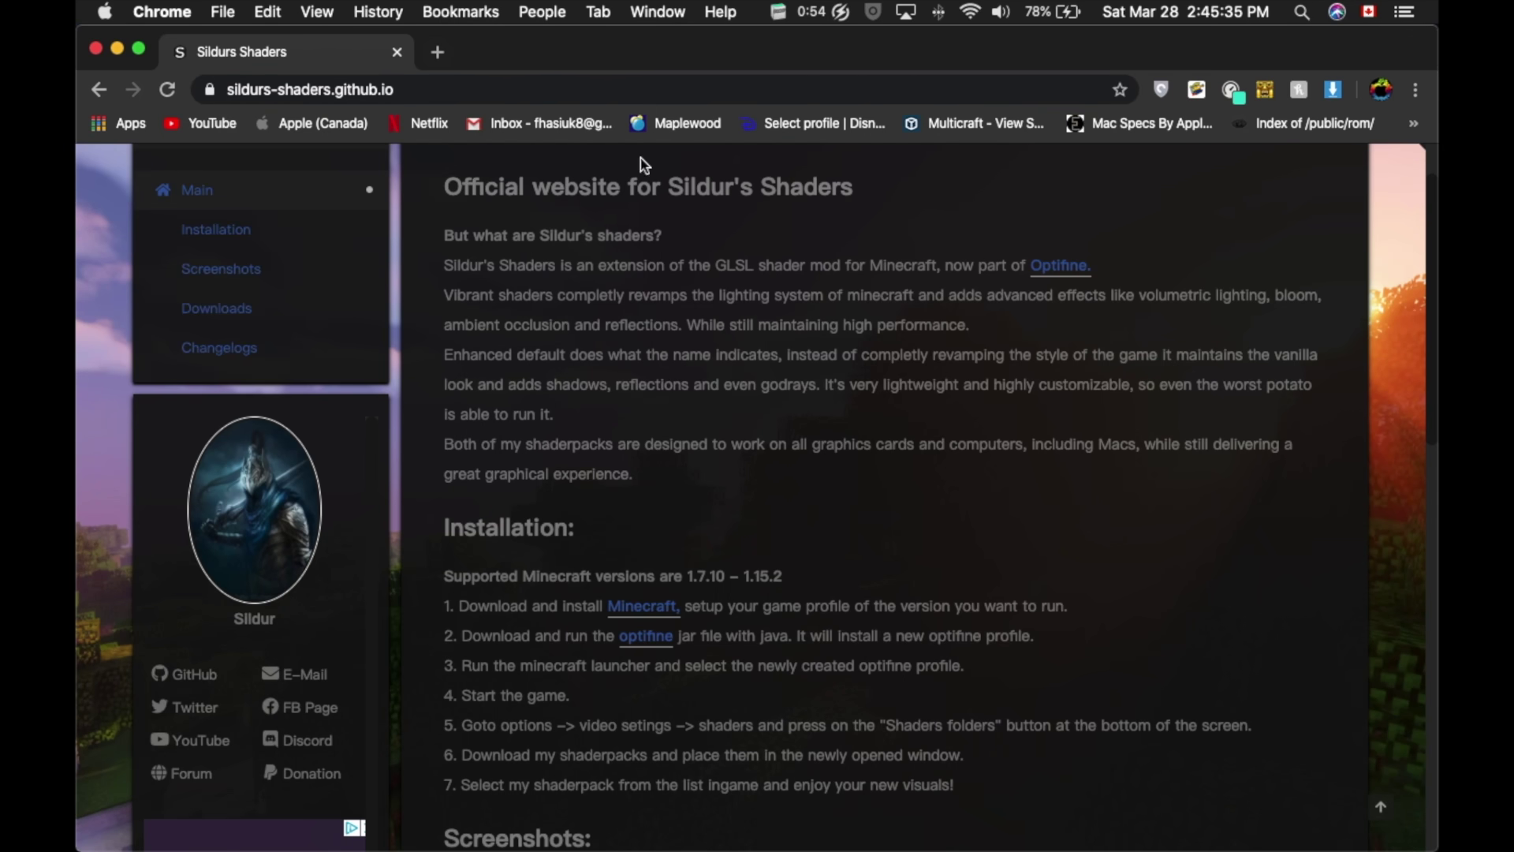
# - Follow the download link for Sildur's Vibrant shaders v1.27 Lite, dismiss the Flash Player alert, and skip the advertisement
pyautogui.scroll(-5, 669, 565)
pyautogui.scroll(5, 630, 401)
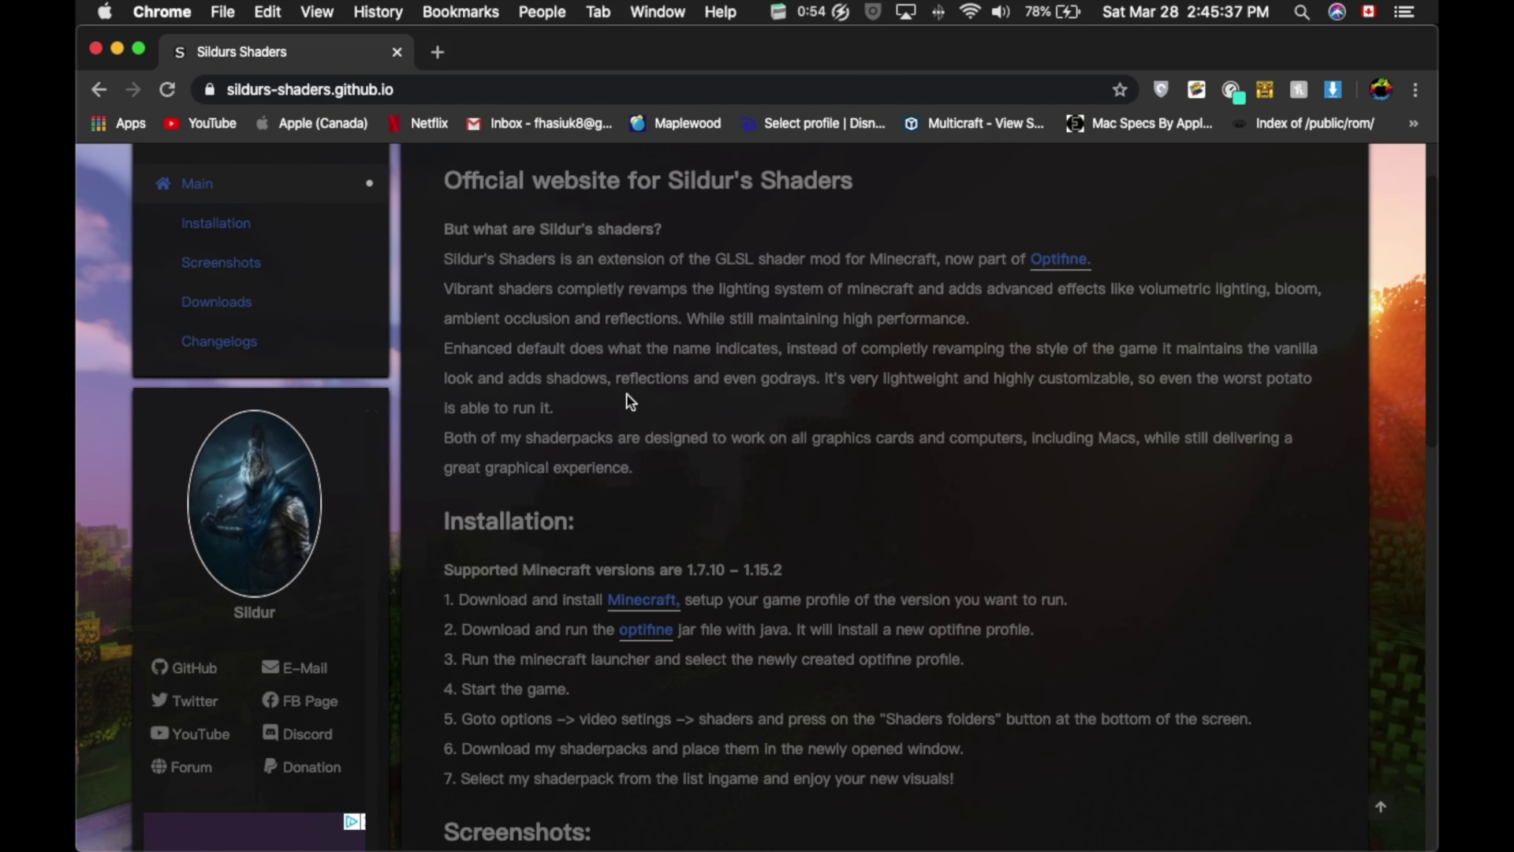
pyautogui.scroll(-11, 497, 182)
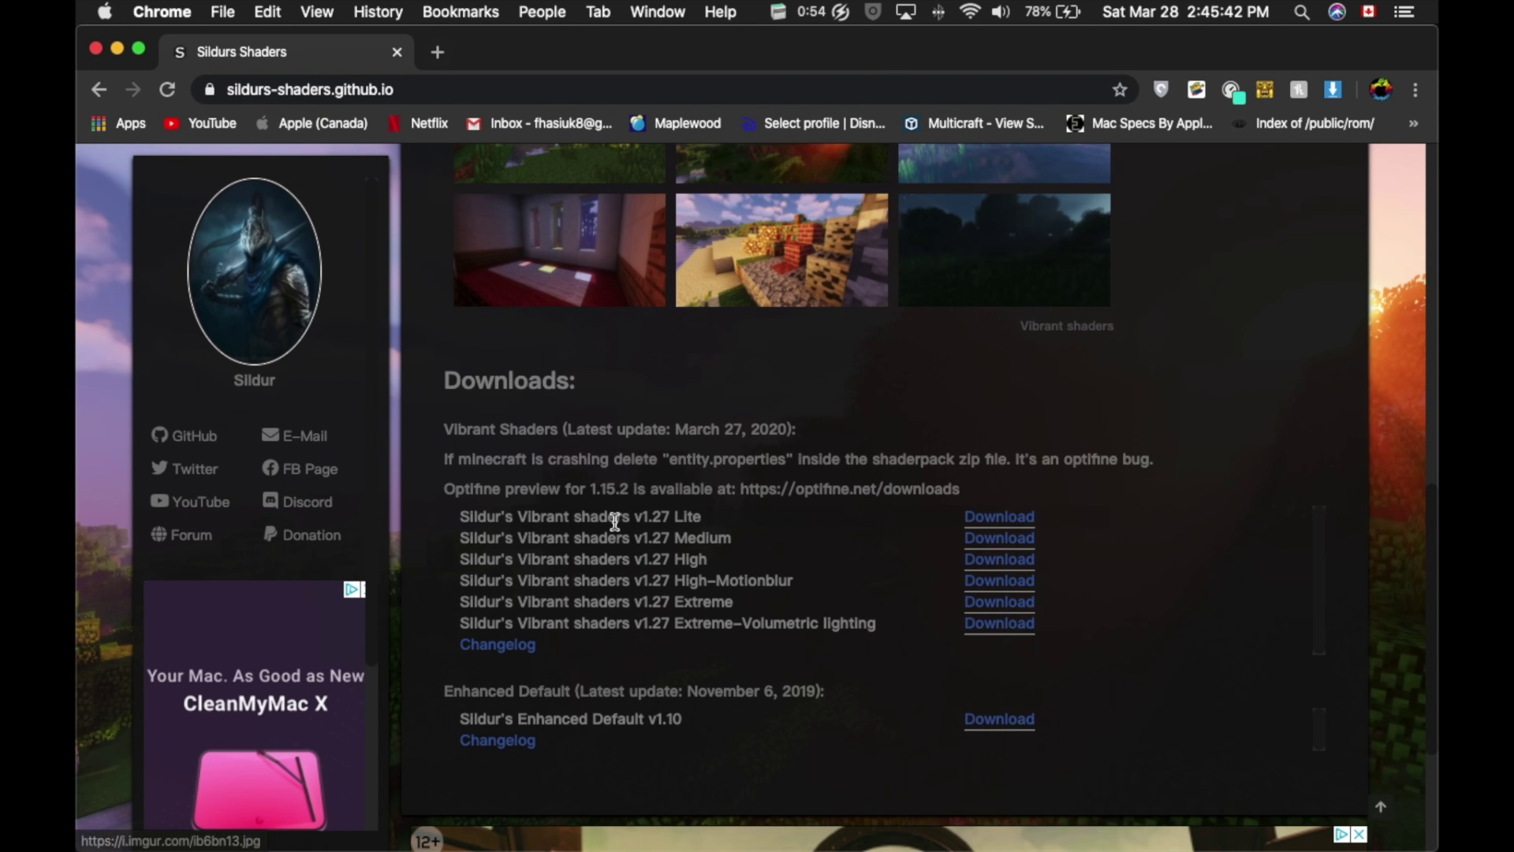
pyautogui.moveTo(464, 521); pyautogui.dragTo(709, 518)
pyautogui.click(710, 518)
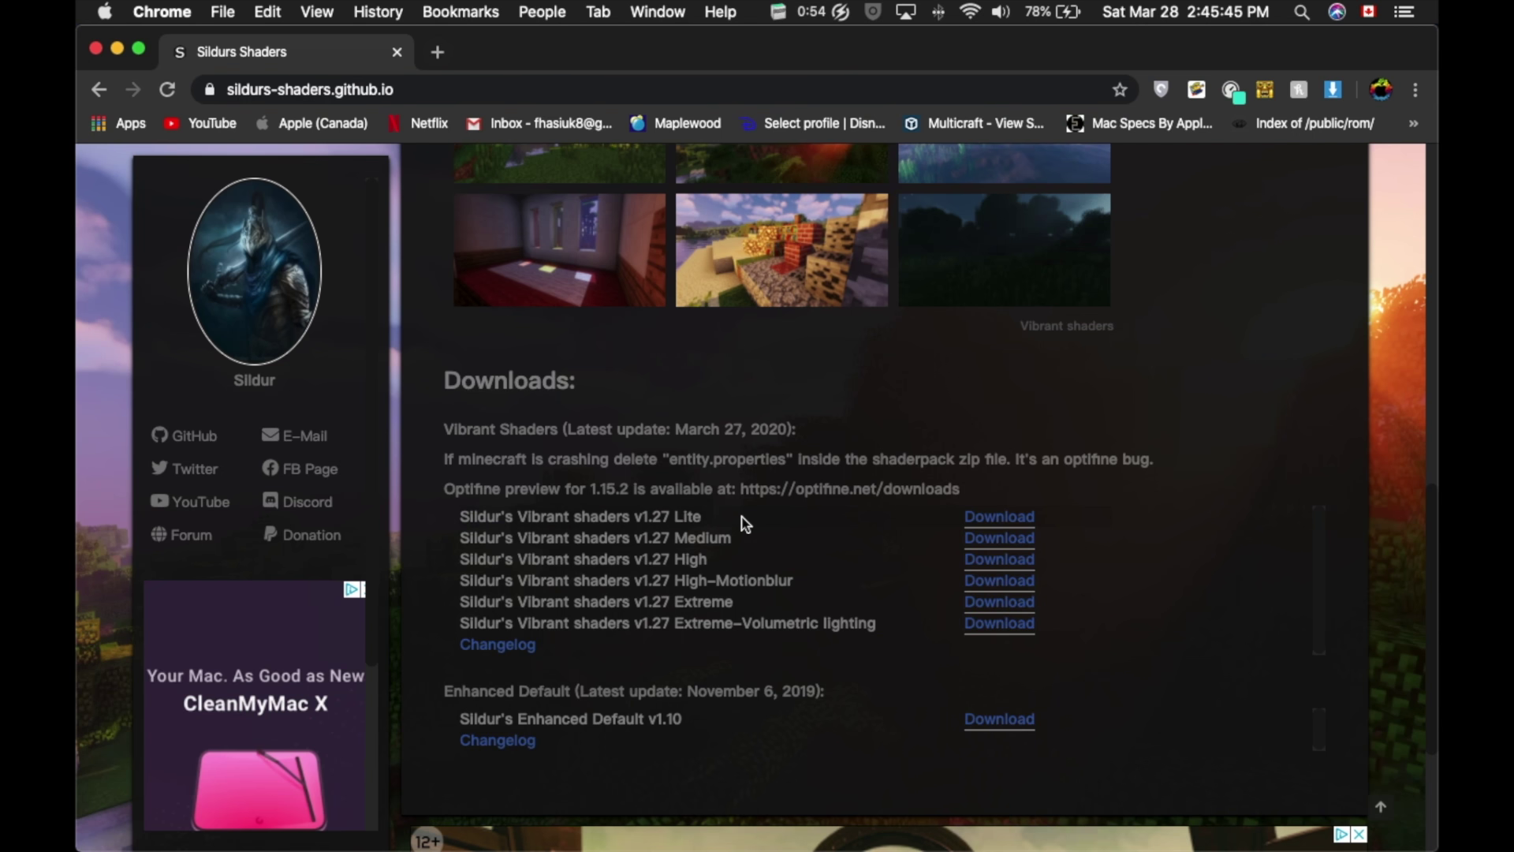
pyautogui.click(986, 521)
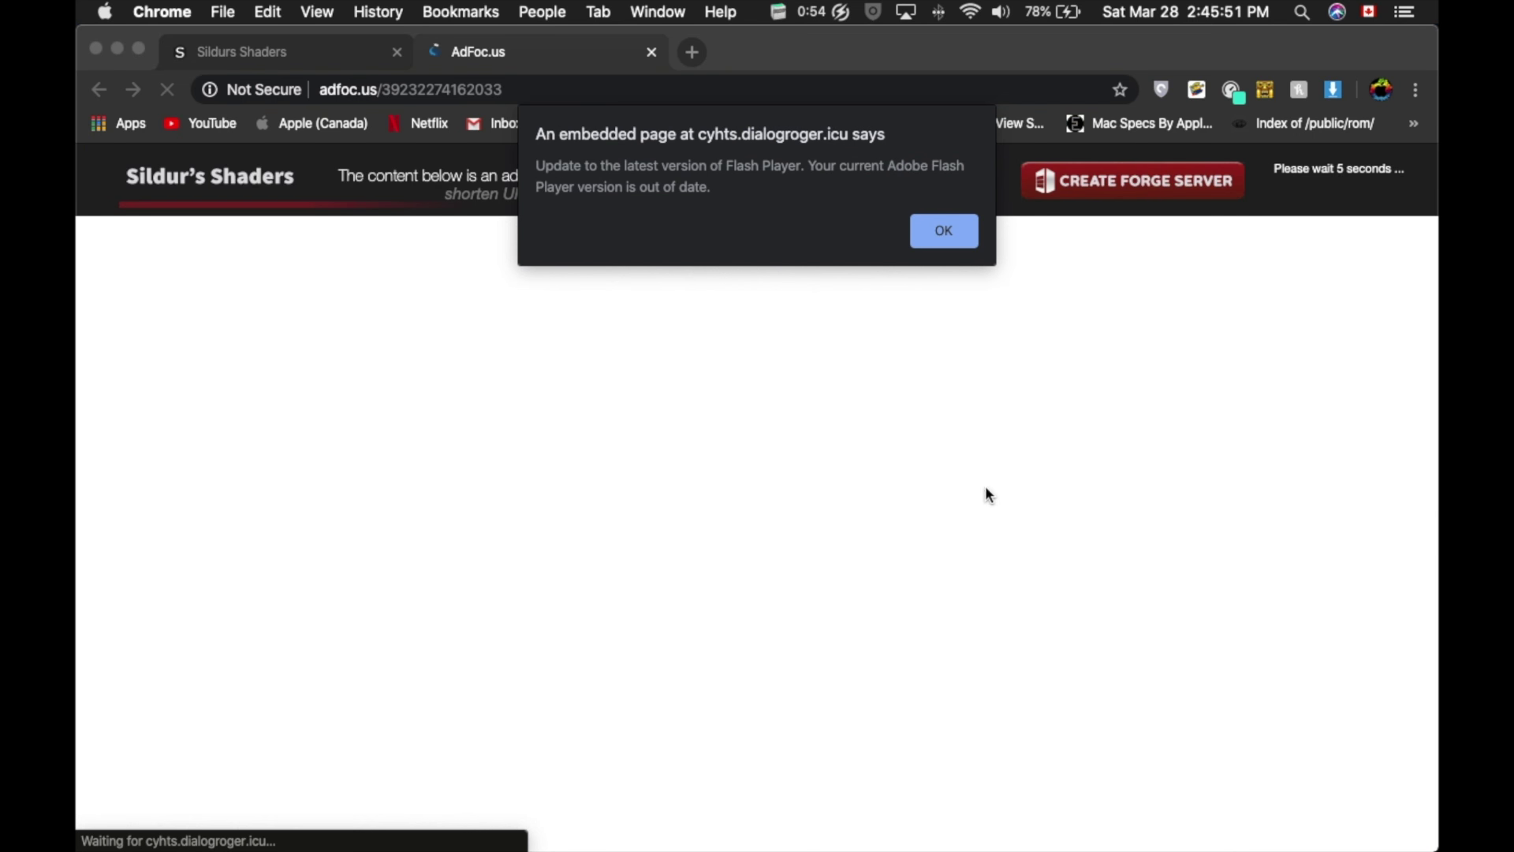
pyautogui.click(942, 233)
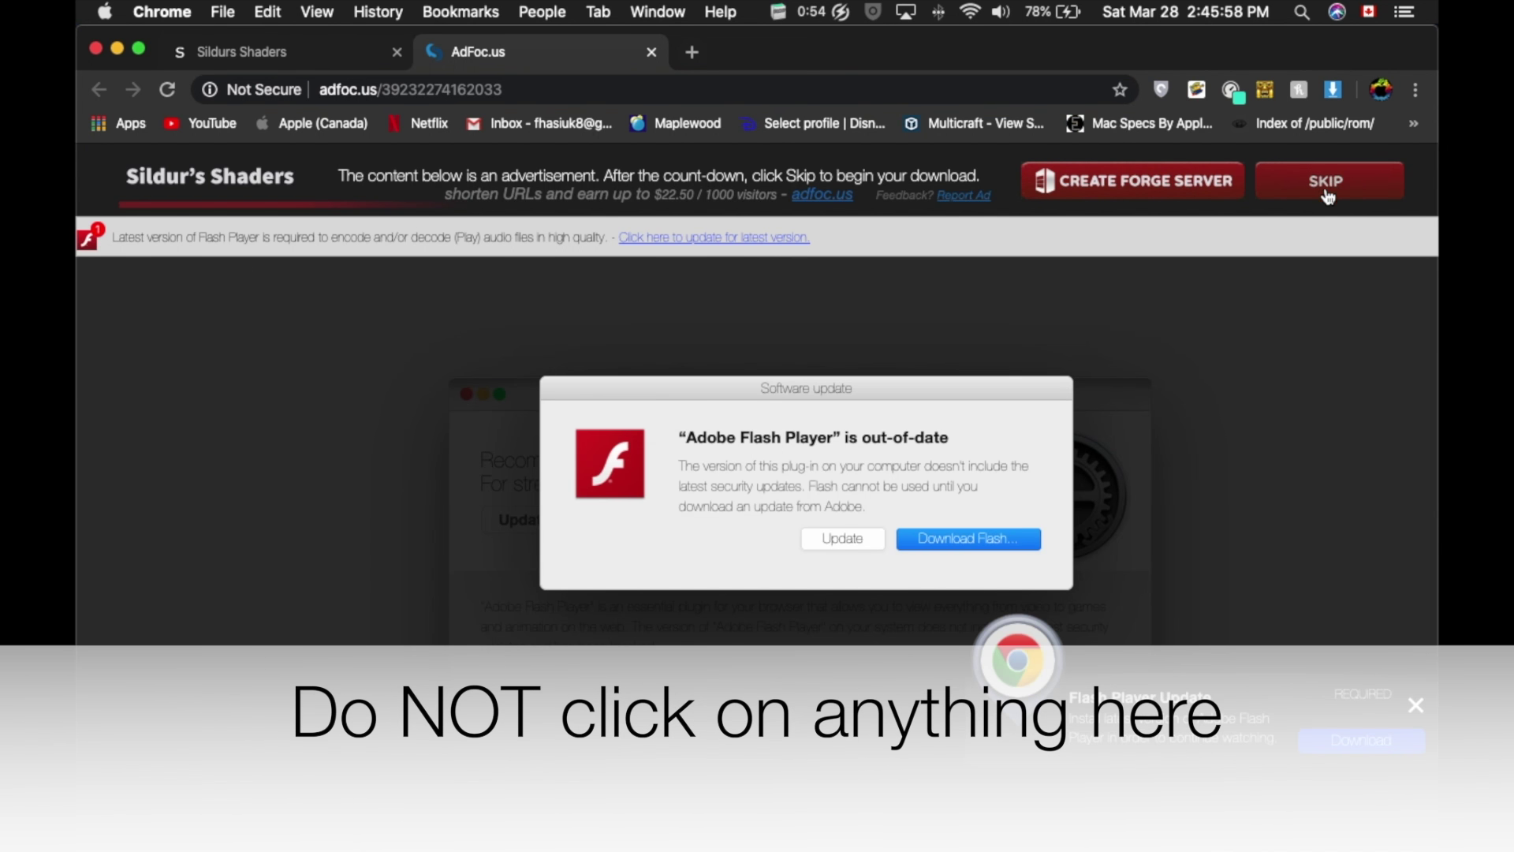
pyautogui.click(1328, 190)
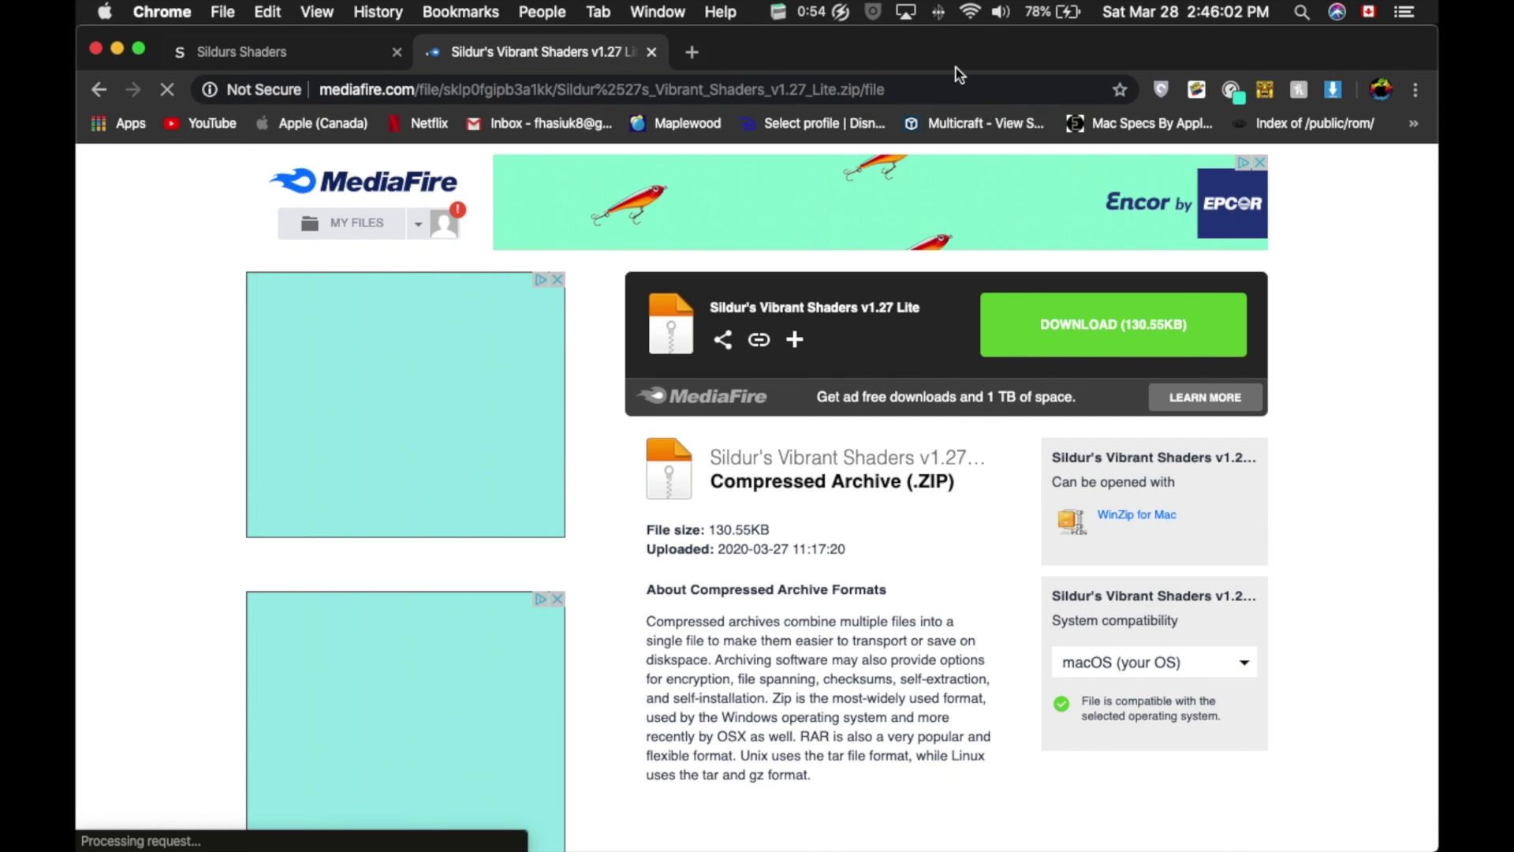
# - Download the Sildur's Vibrant Shaders v1.27 Lite zip from MediaFire and place it on the desktop
pyautogui.moveTo(959, 74); pyautogui.dragTo(1122, 75)
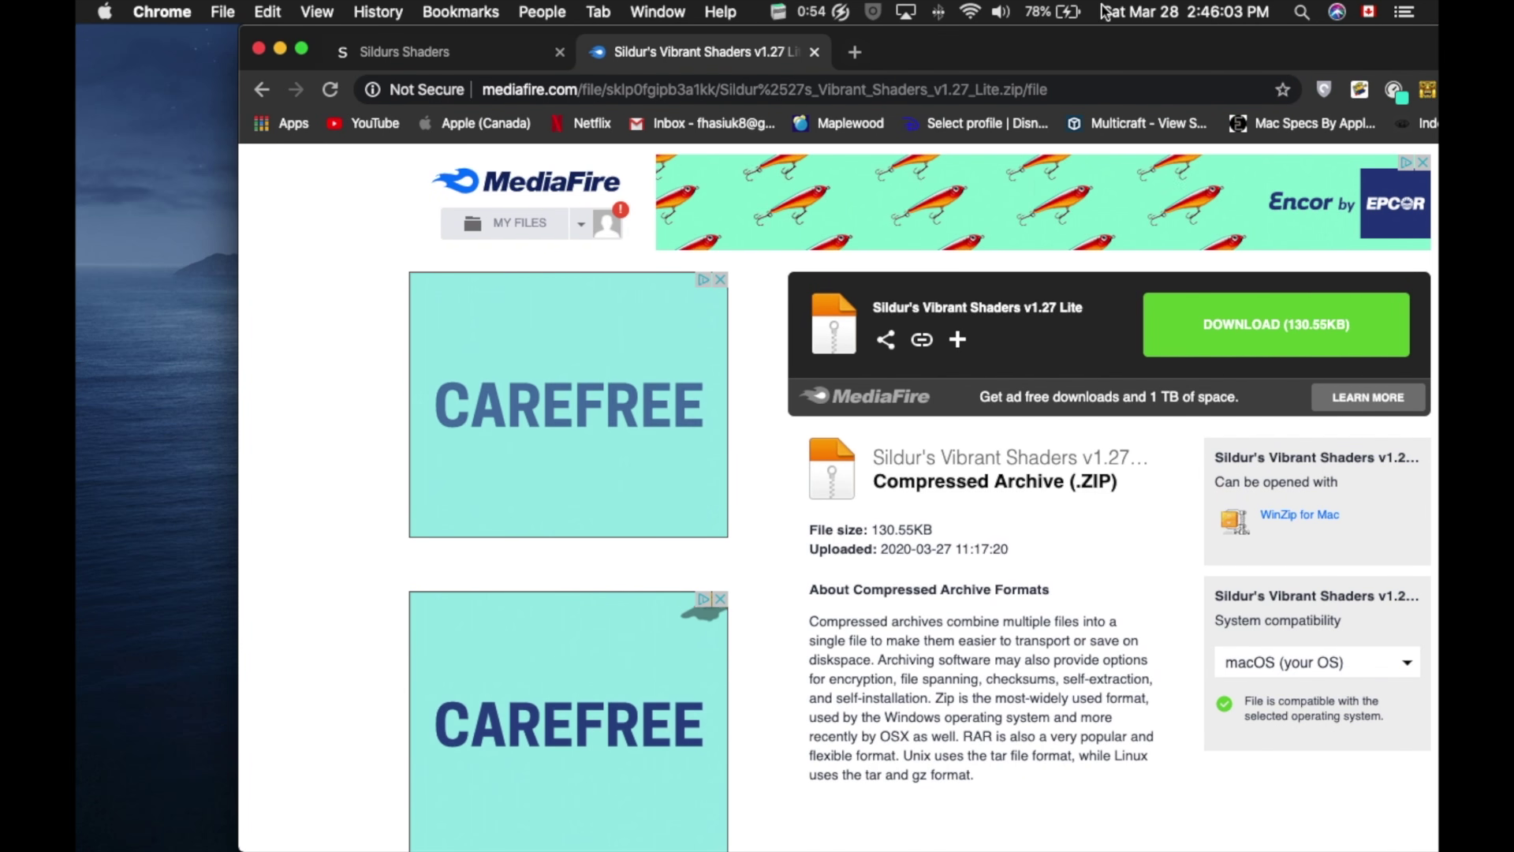
pyautogui.click(1232, 313)
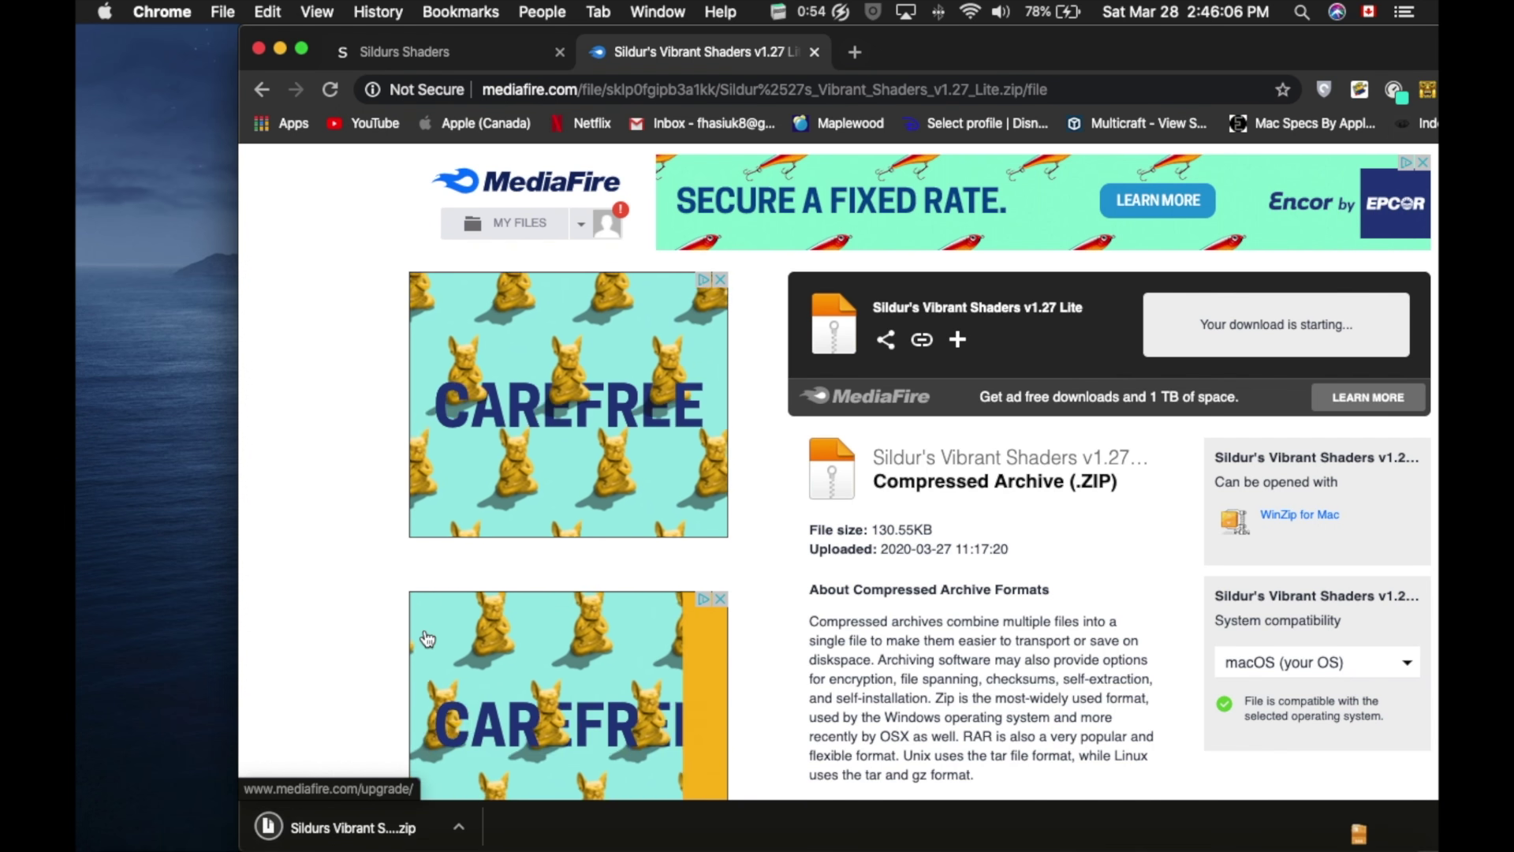
pyautogui.moveTo(273, 827); pyautogui.dragTo(152, 554)
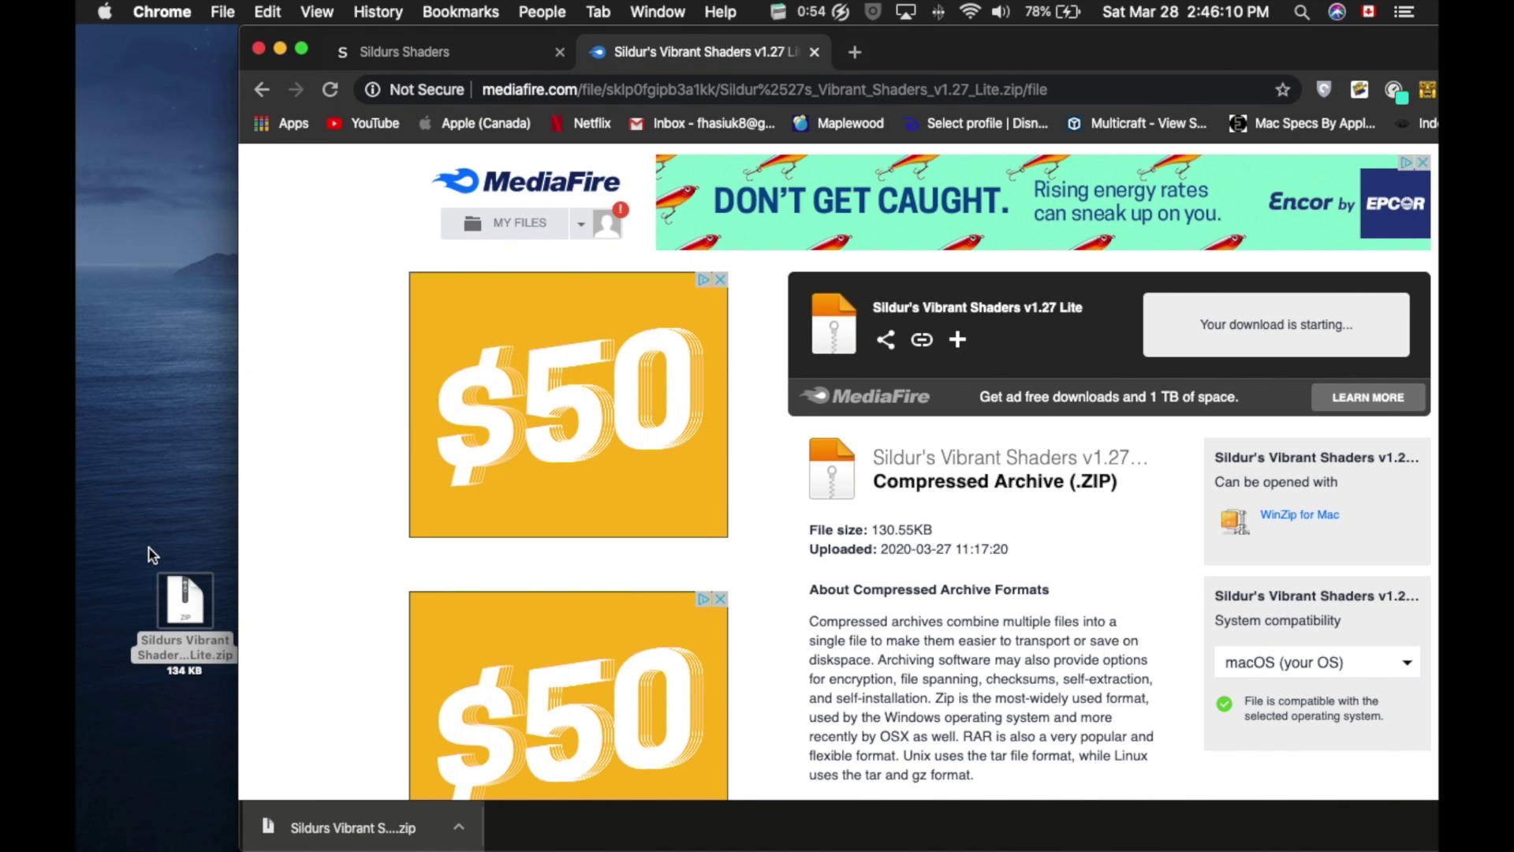
# - Hide Chrome and, in Finder, open the minecraft folder inside the Library's Application Support folder
pyautogui.press('super+h')
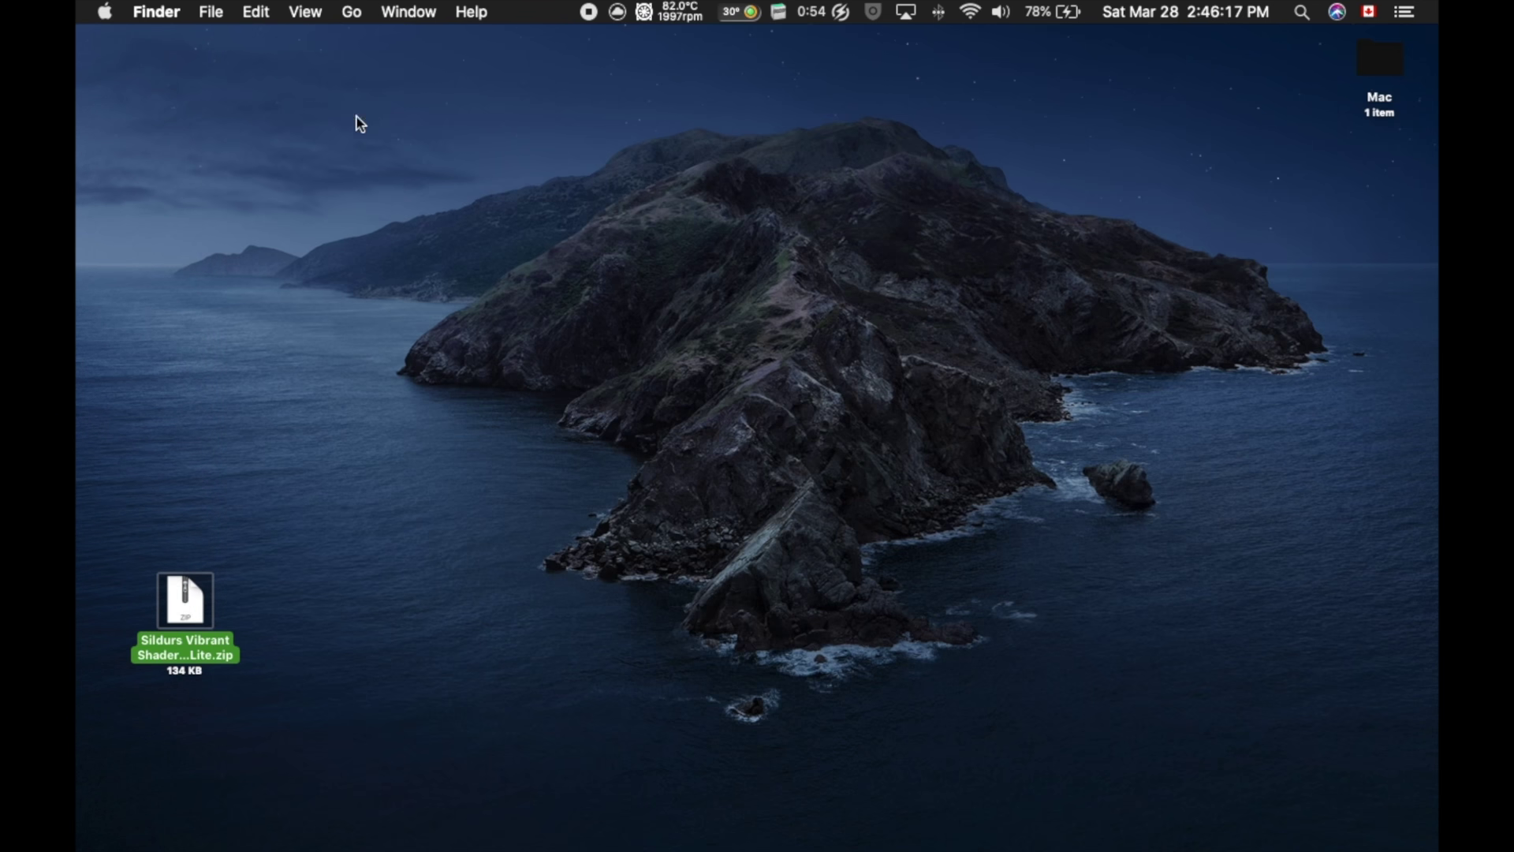
pyautogui.click(347, 194)
pyautogui.click(256, 11)
pyautogui.click(139, 47)
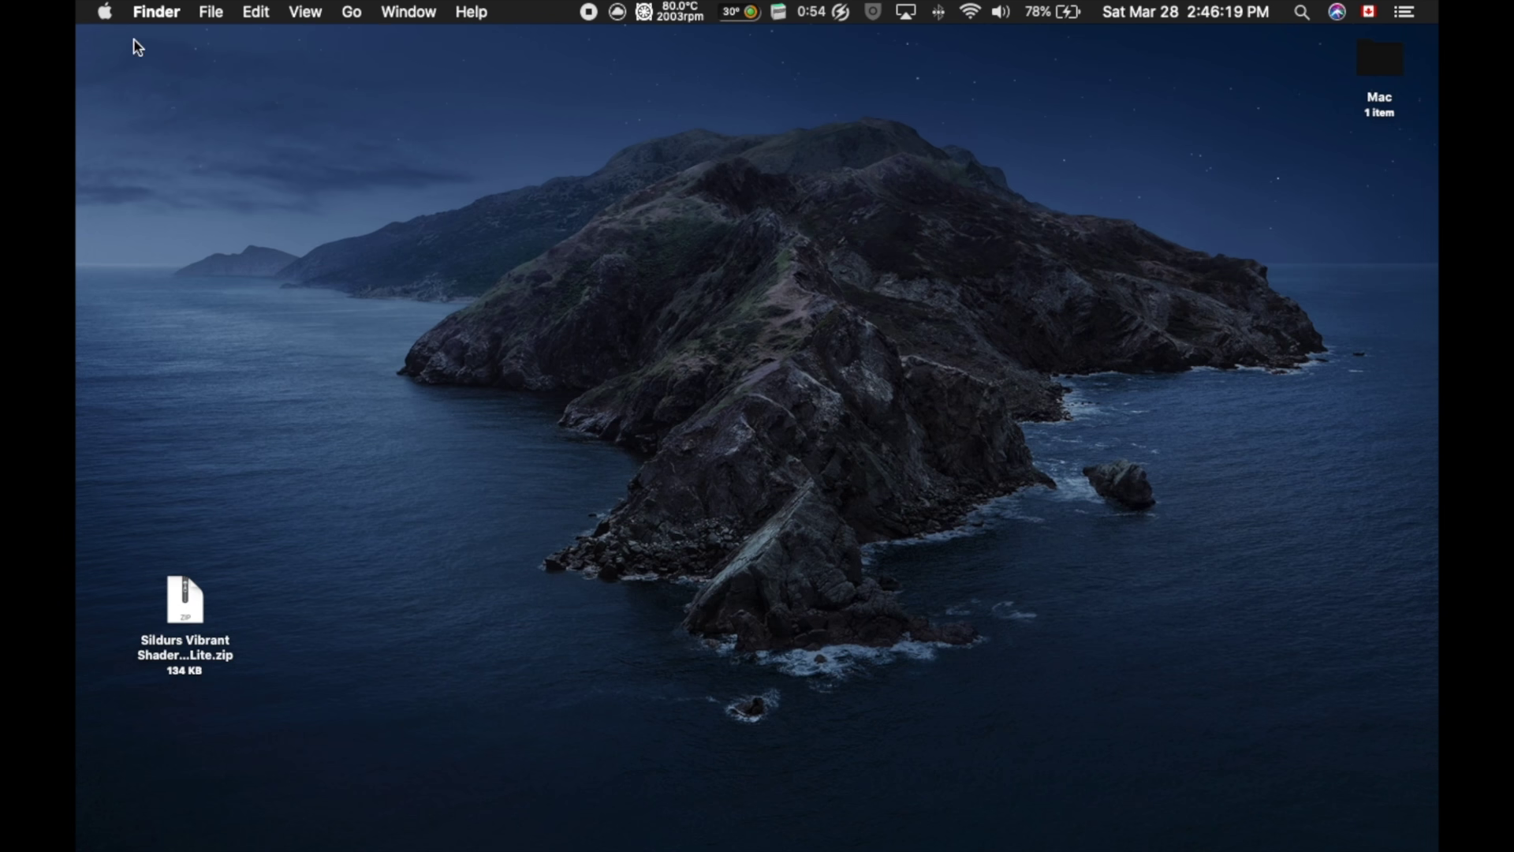
pyautogui.click(350, 12)
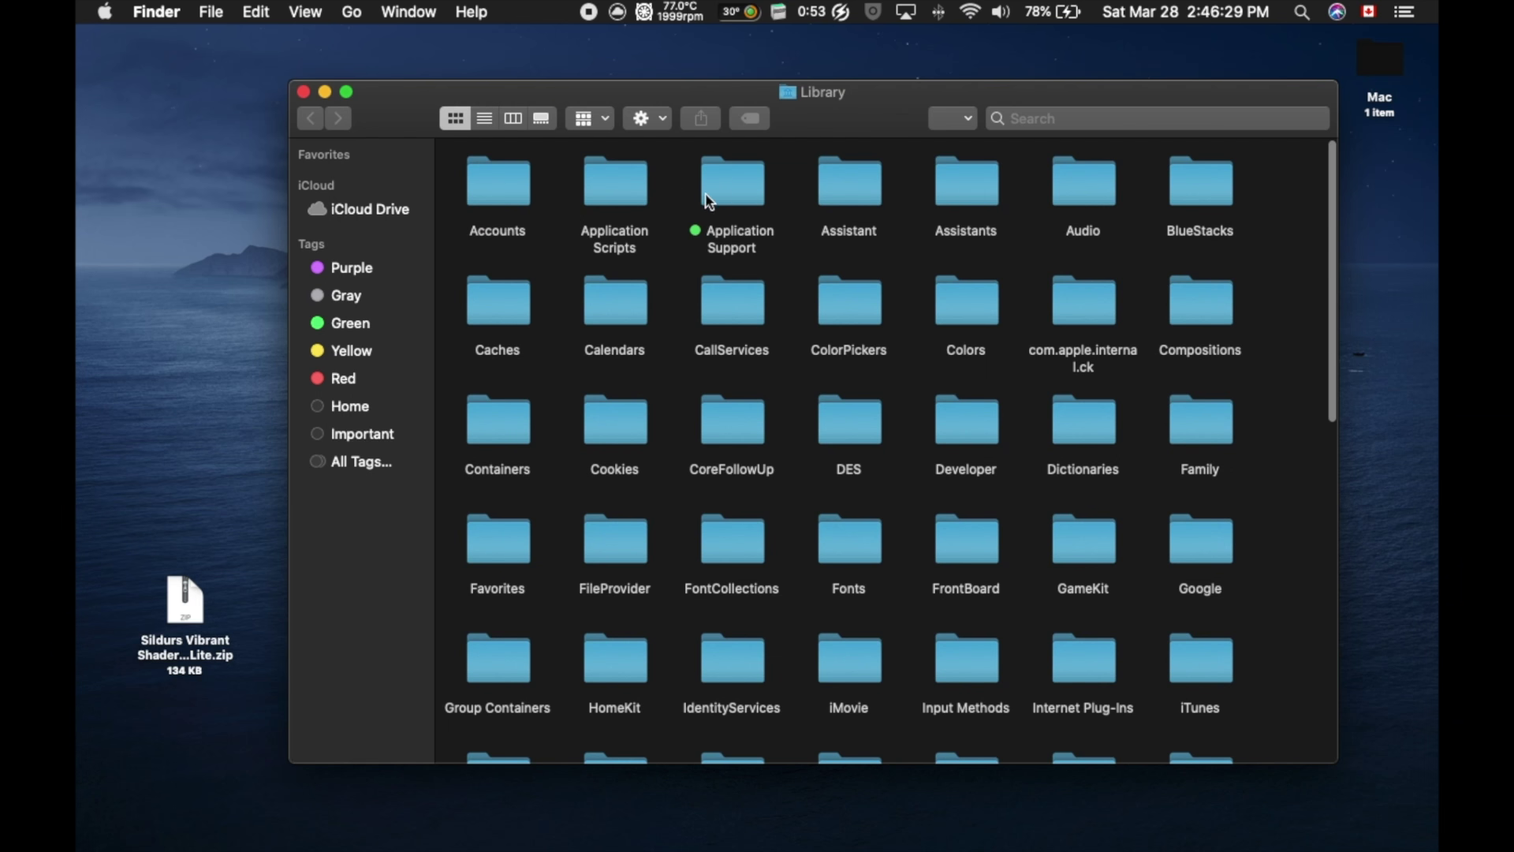
pyautogui.doubleClick(732, 196)
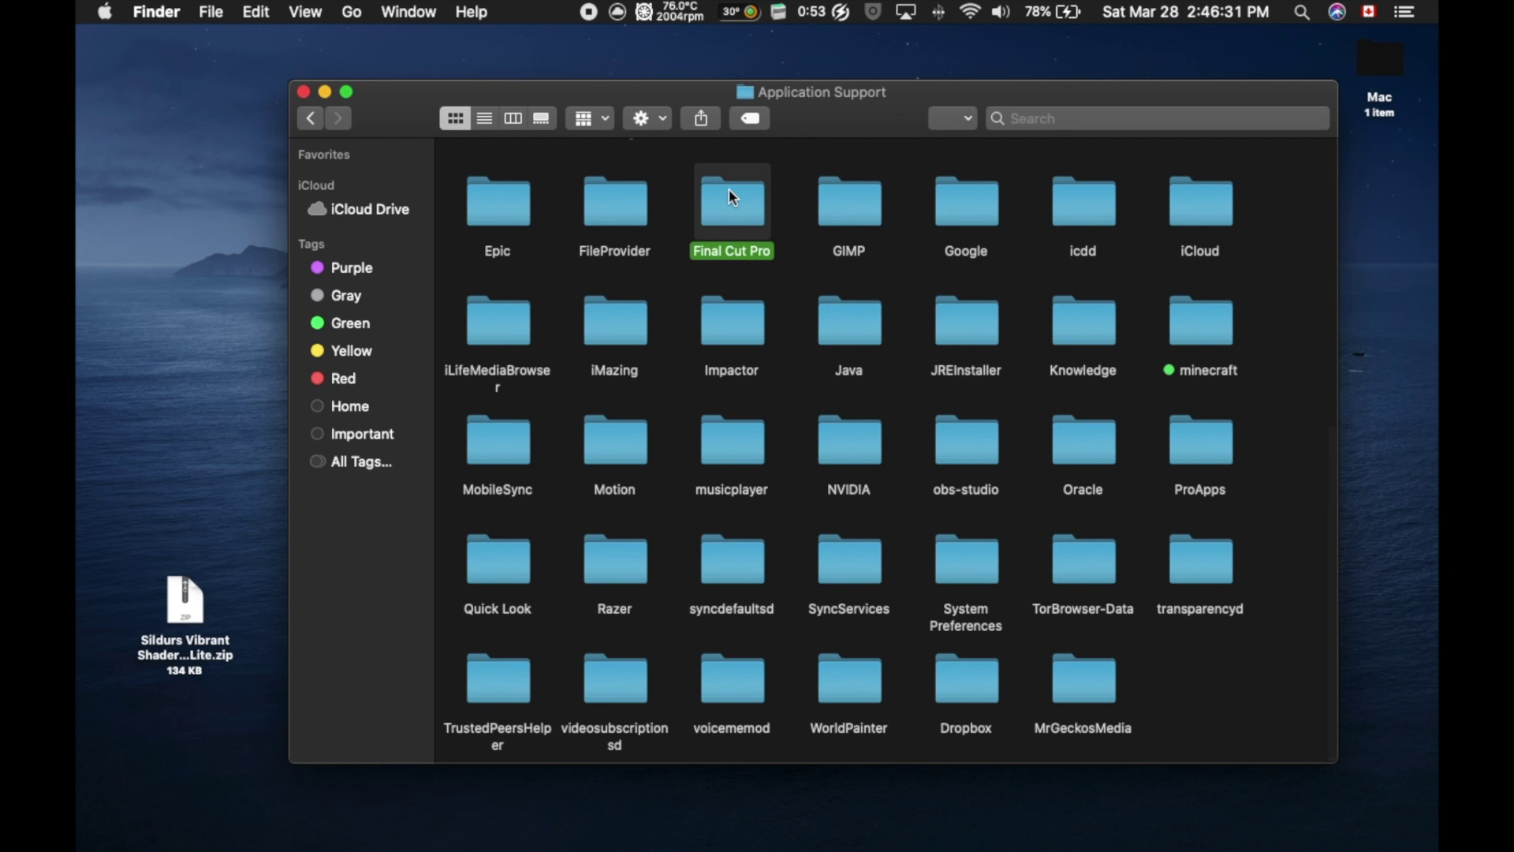
pyautogui.click(1200, 332)
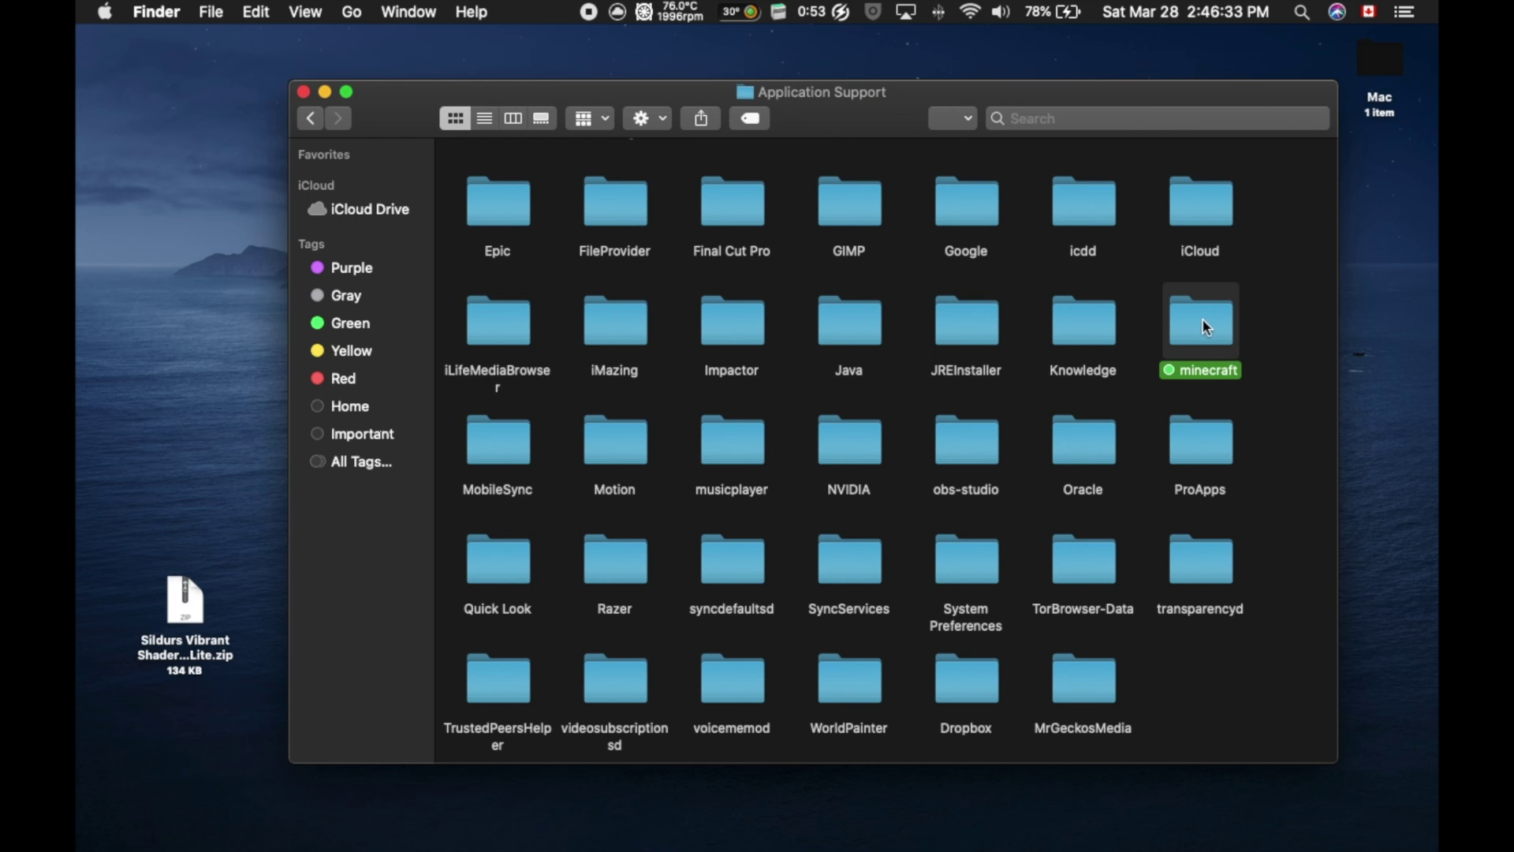
pyautogui.doubleClick(1199, 324)
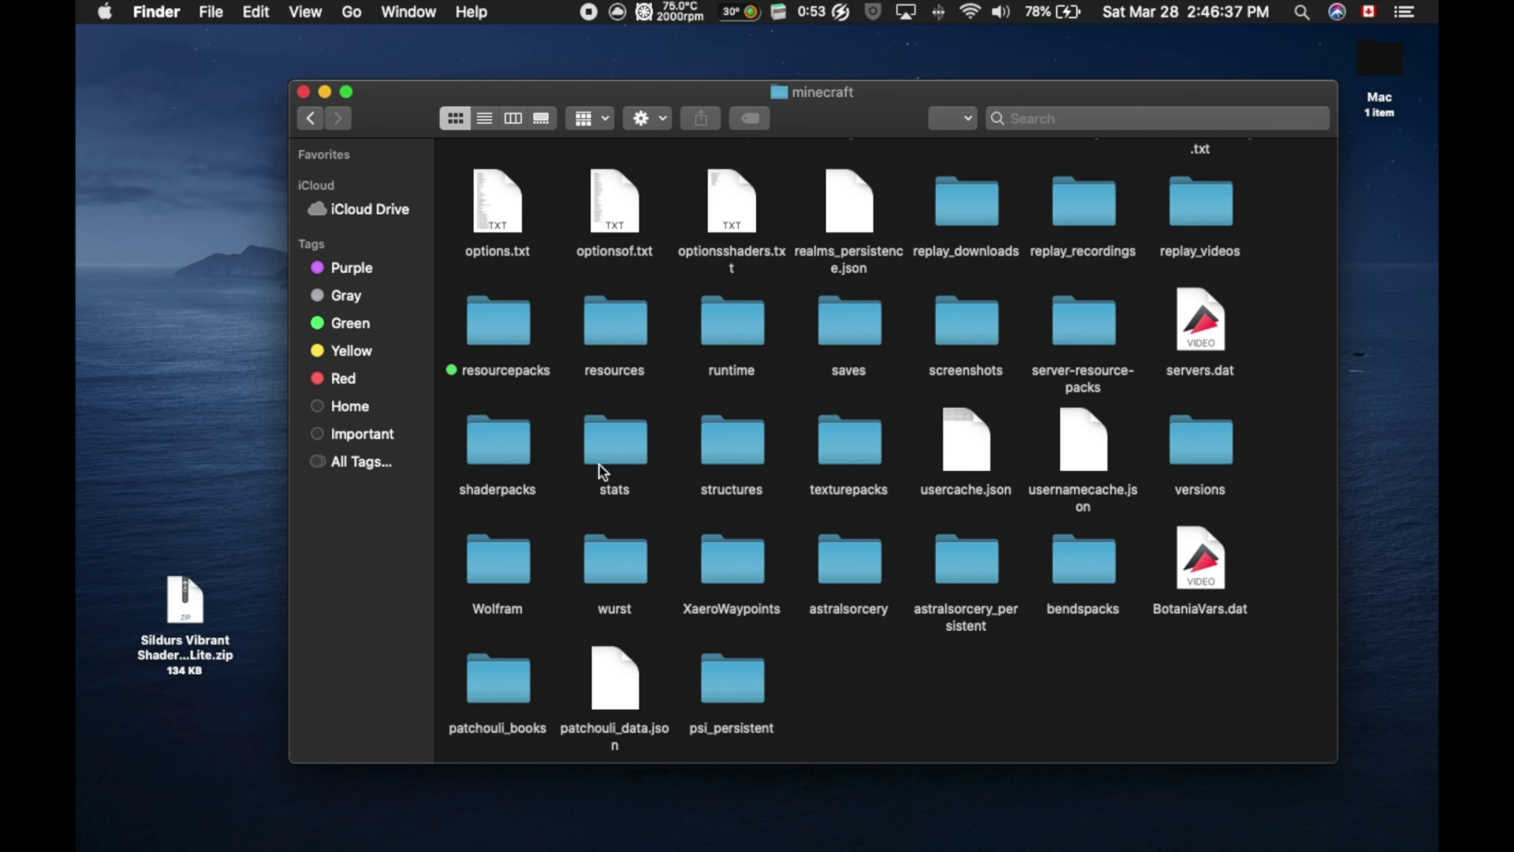
# - Open the shaderpacks folder and move the Sildurs Vibrant Shaders Lite zip from the desktop into it
pyautogui.click(522, 455)
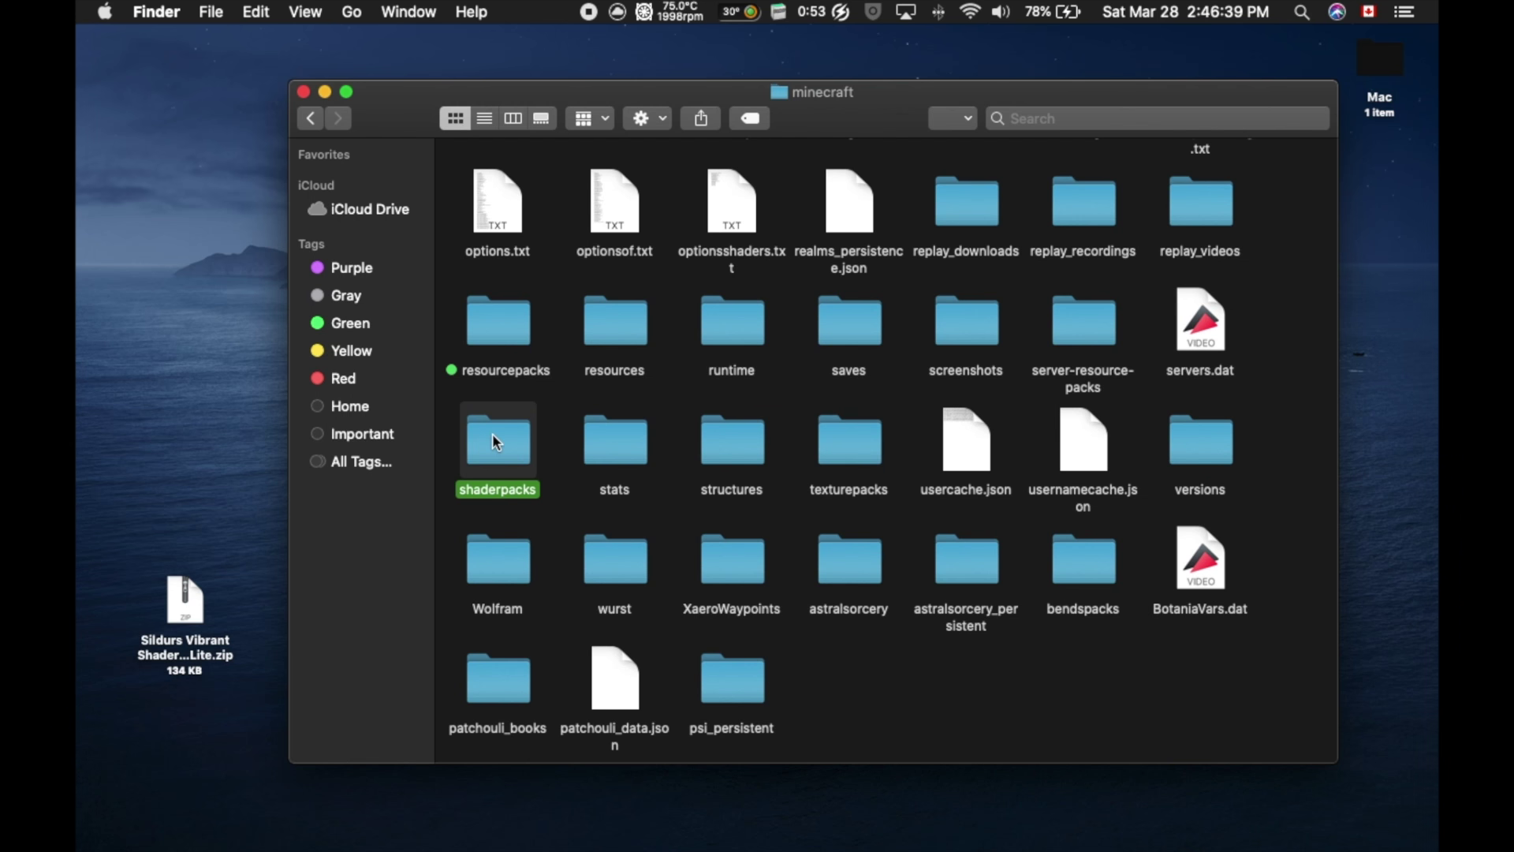
pyautogui.doubleClick(496, 439)
pyautogui.scroll(-5, 694, 351)
pyautogui.scroll(5, 693, 351)
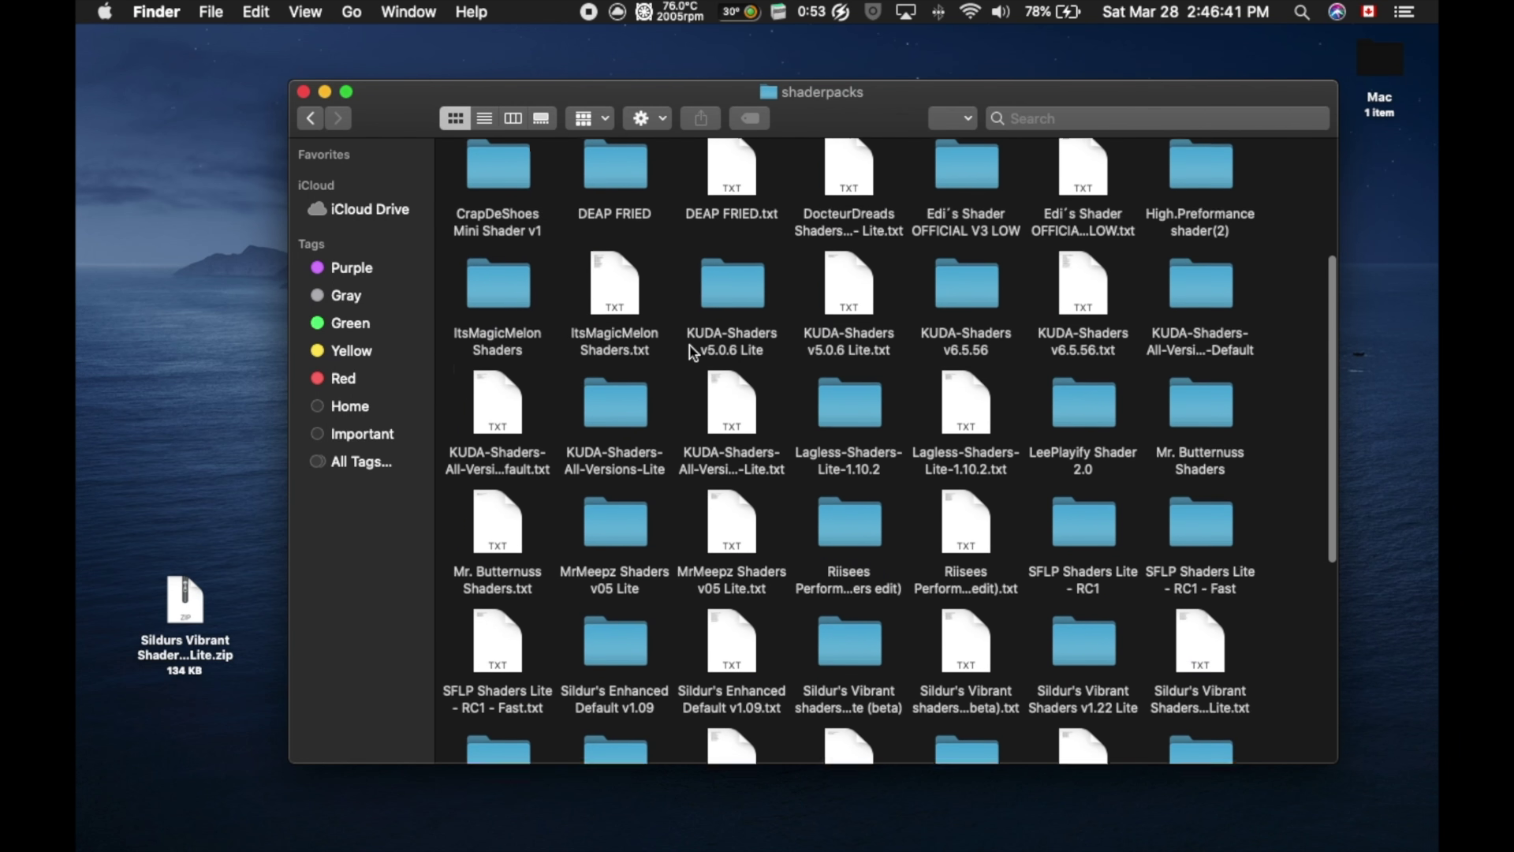
pyautogui.scroll(-5, 693, 351)
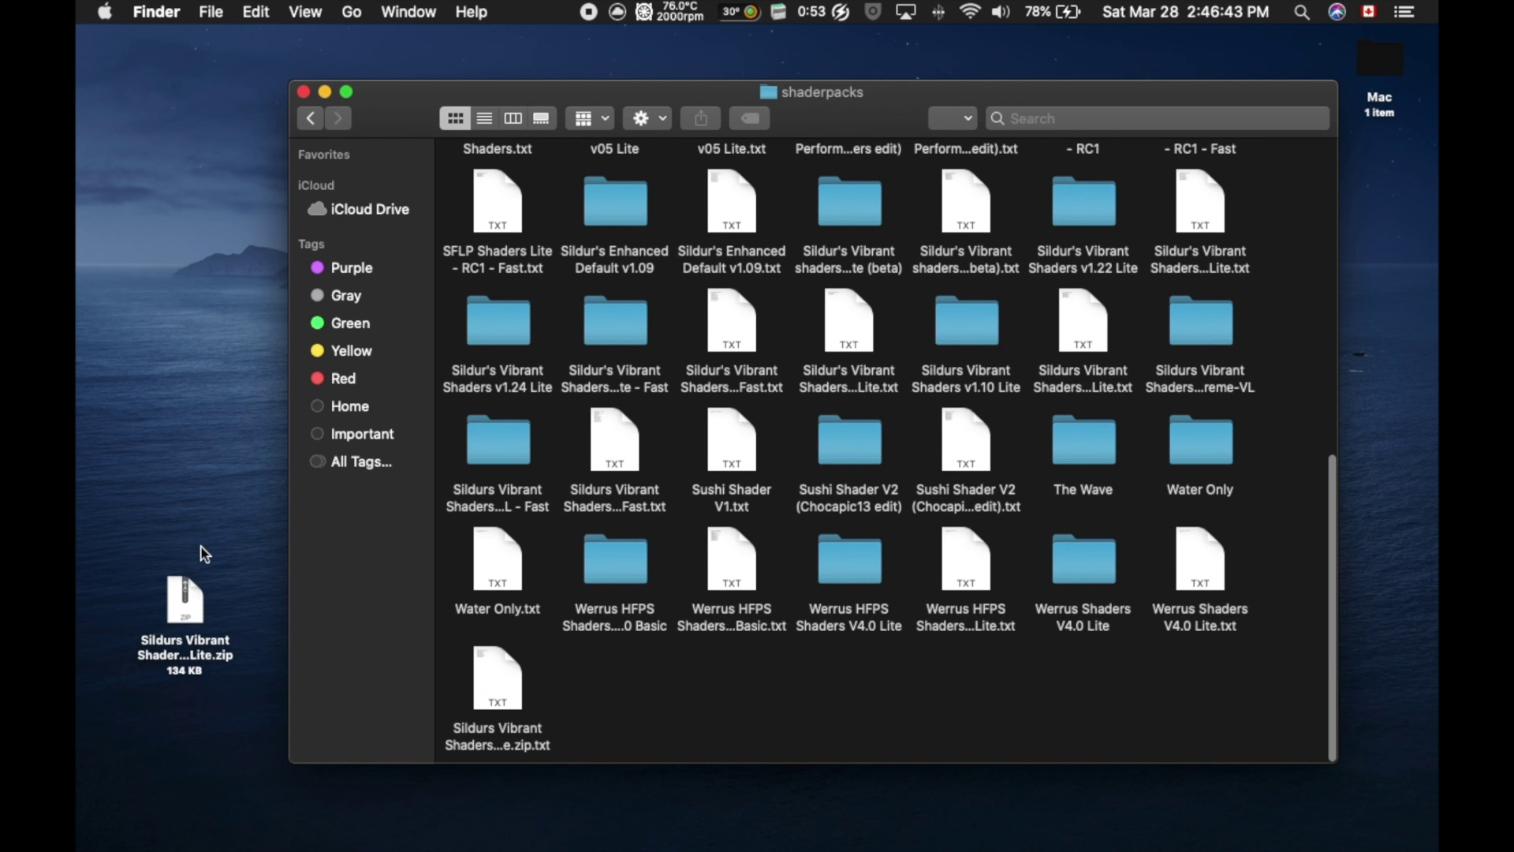
pyautogui.click(185, 606)
pyautogui.moveTo(193, 611); pyautogui.dragTo(672, 702)
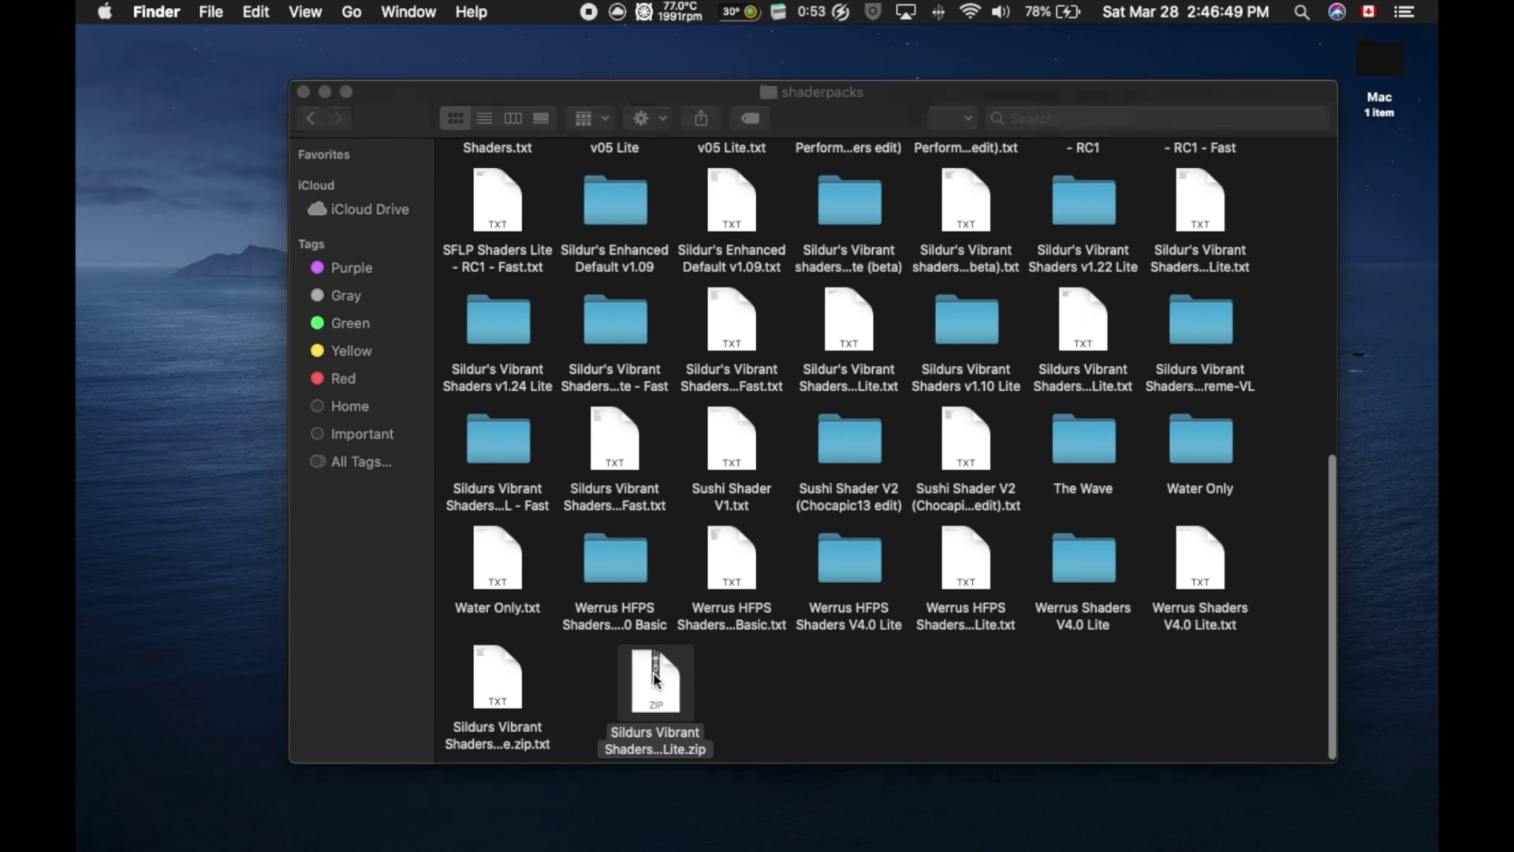
pyautogui.click(652, 696)
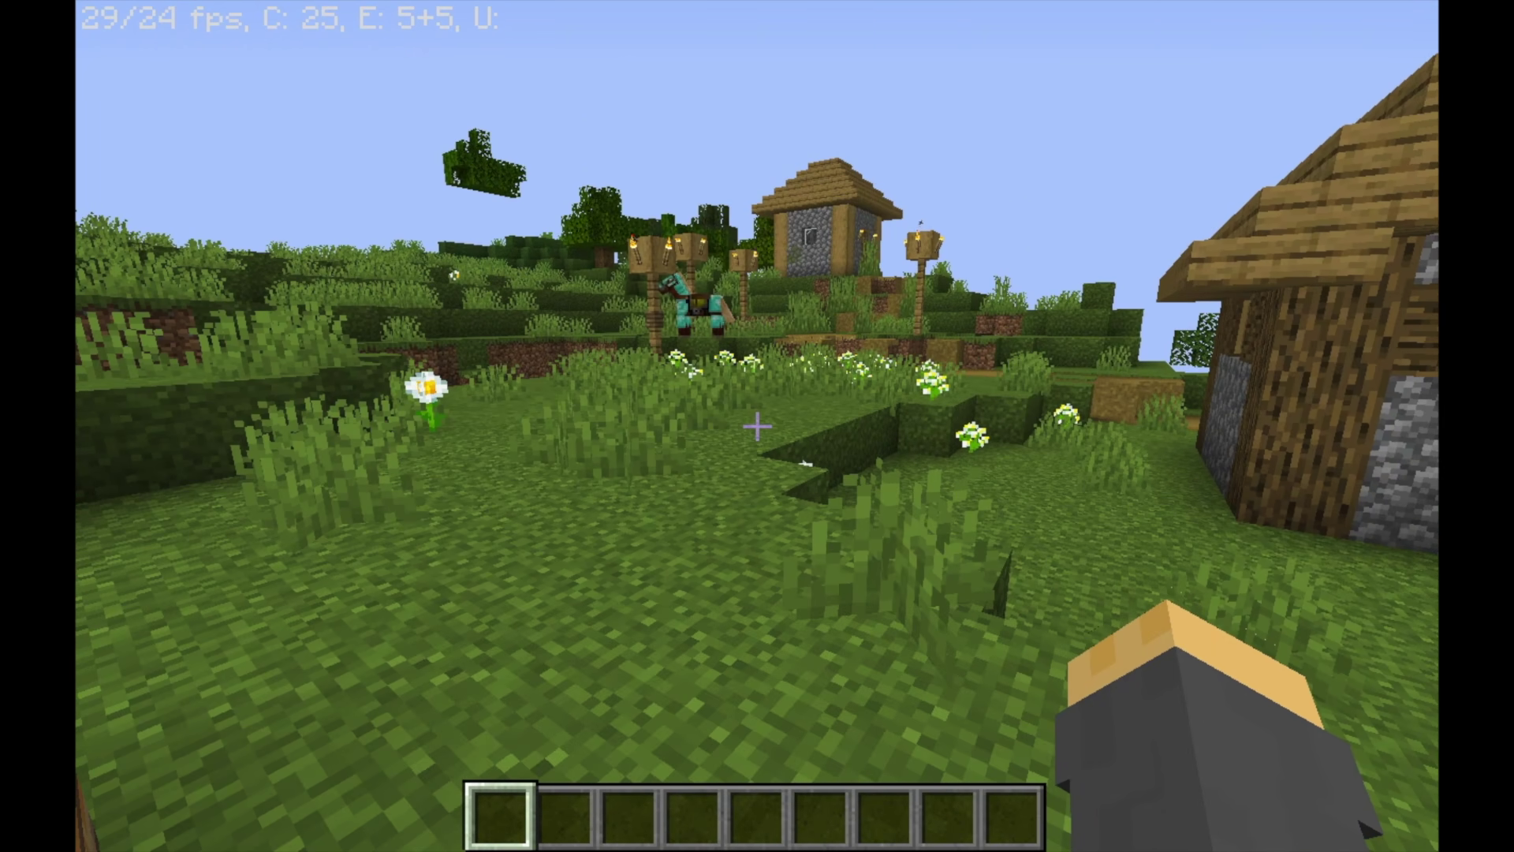
# - Switch to Minecraft, pause the game, open the Shaders screen in the video settings, and look through the installed shader packs
pyautogui.press('Escape')
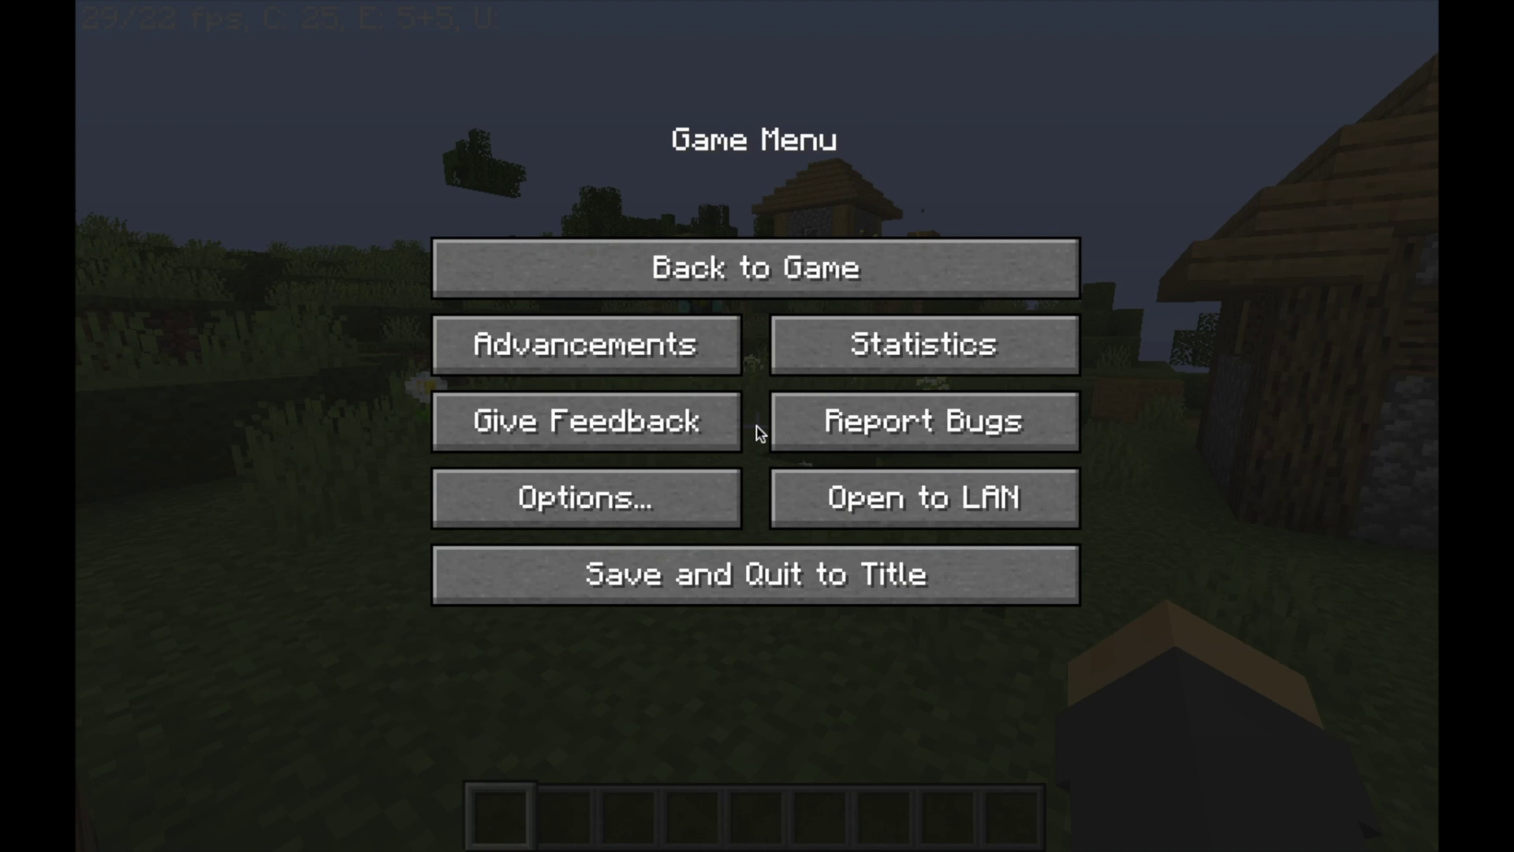
pyautogui.click(683, 494)
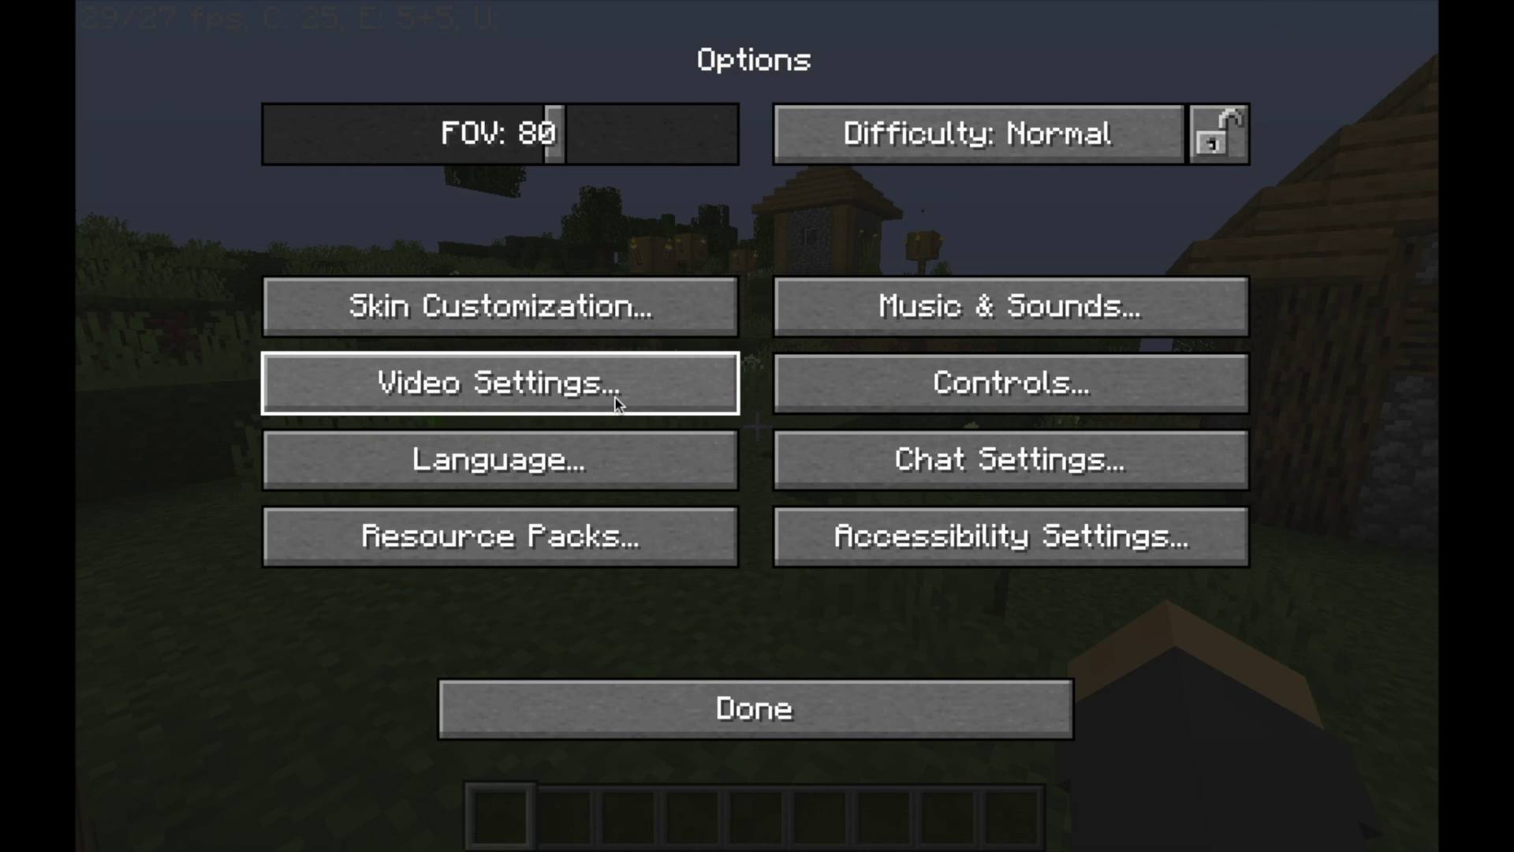
pyautogui.click(641, 389)
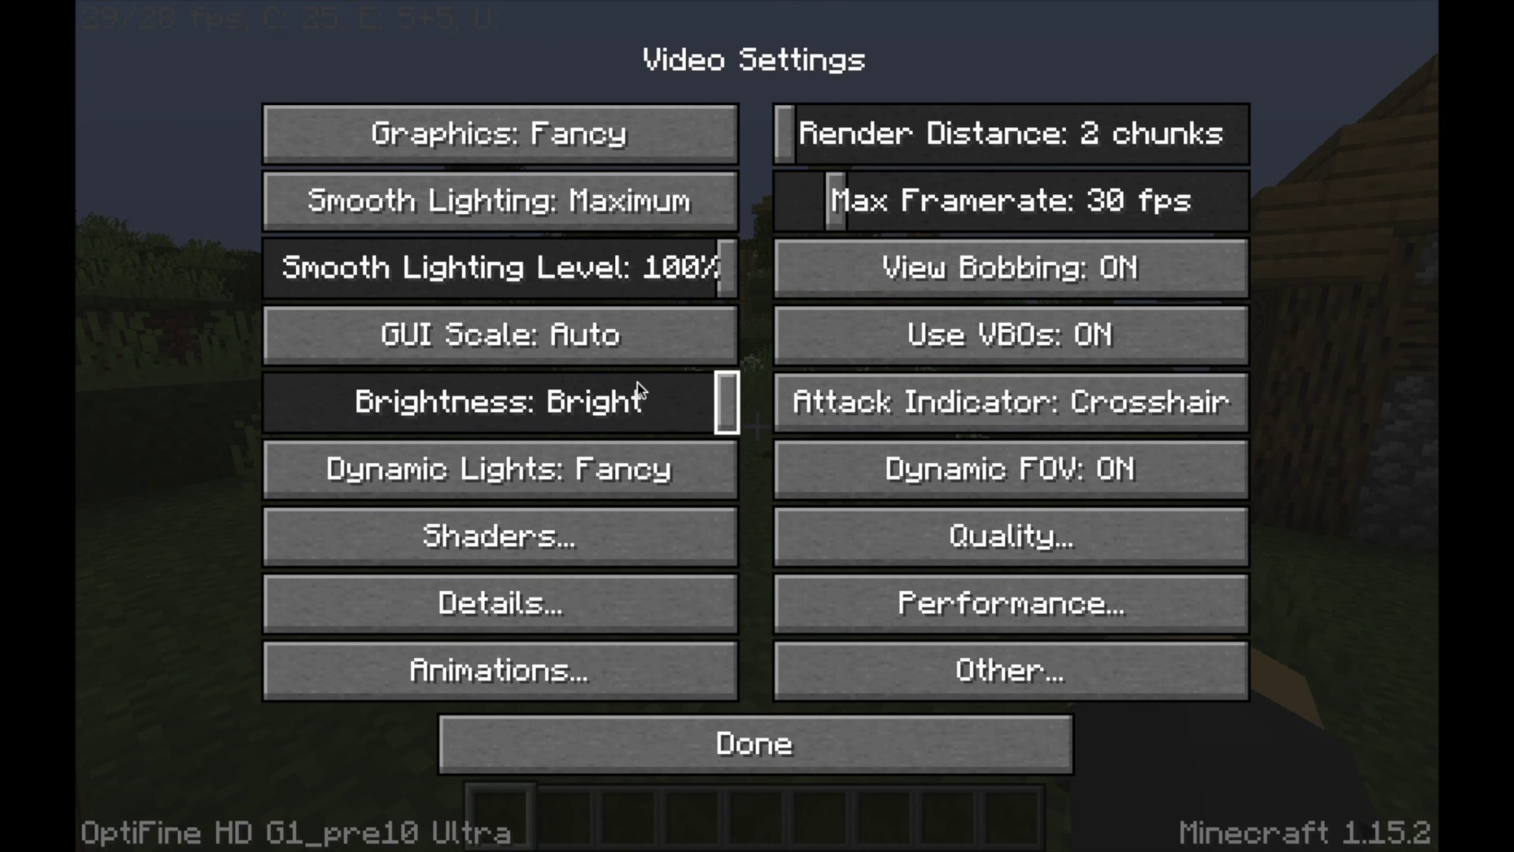
pyautogui.click(613, 529)
pyautogui.scroll(-10, 667, 487)
pyautogui.scroll(10, 666, 487)
pyautogui.scroll(-10, 669, 489)
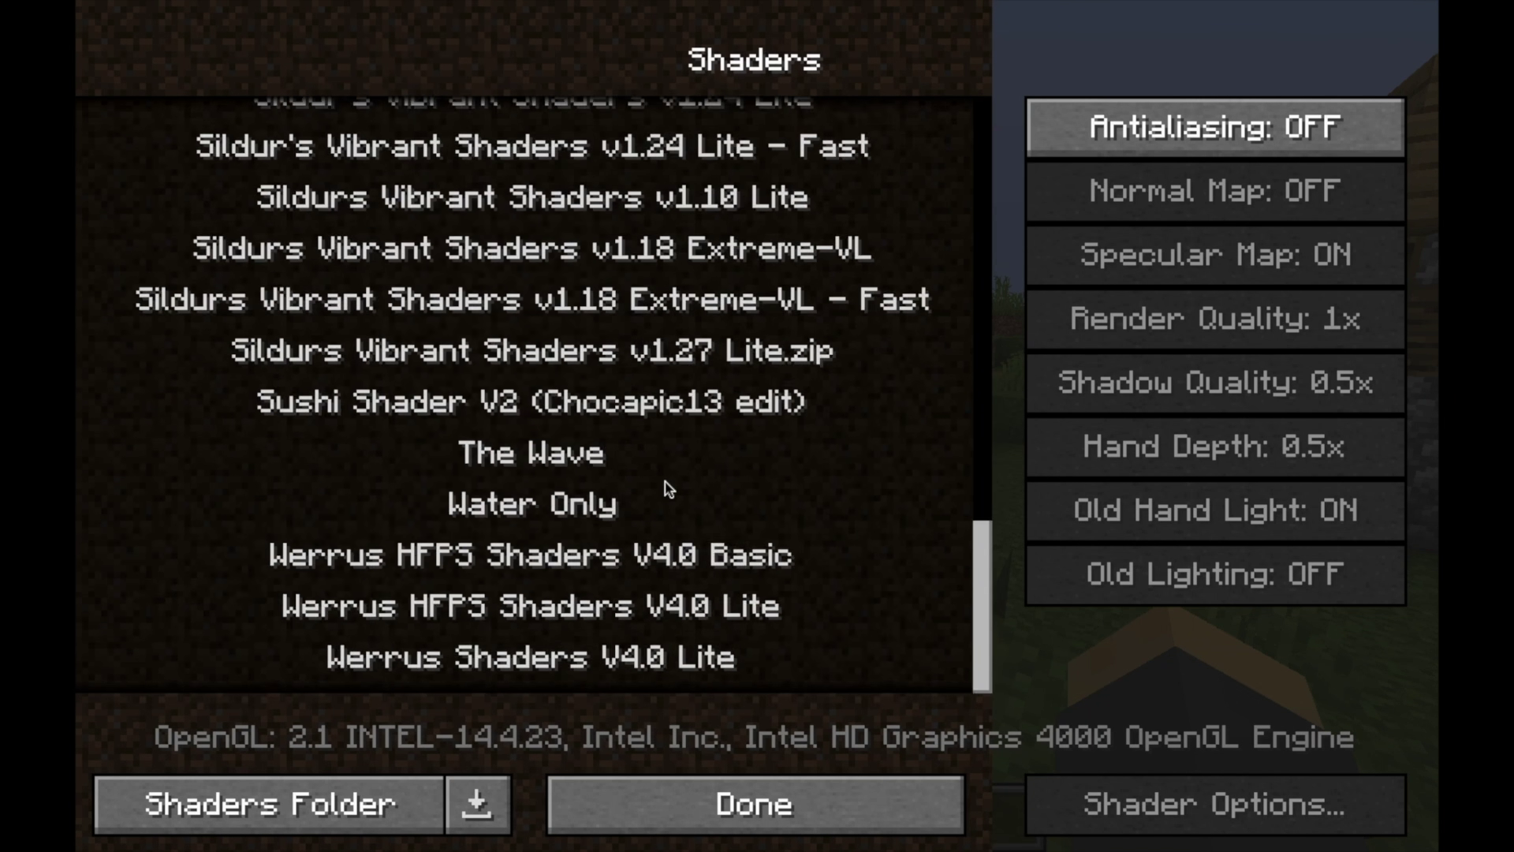
pyautogui.scroll(10, 669, 489)
pyautogui.scroll(-10, 634, 521)
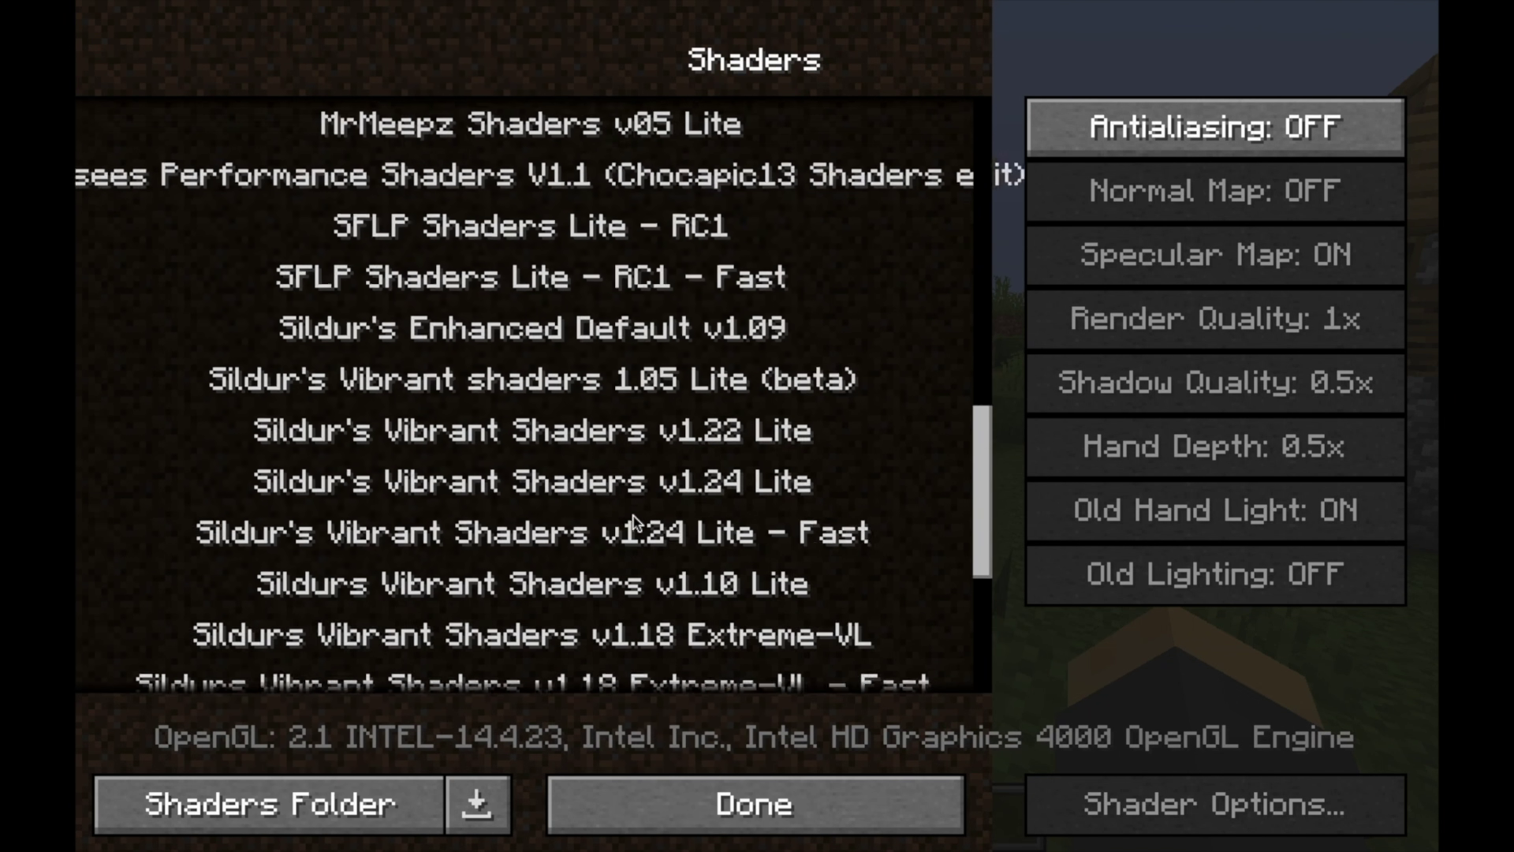